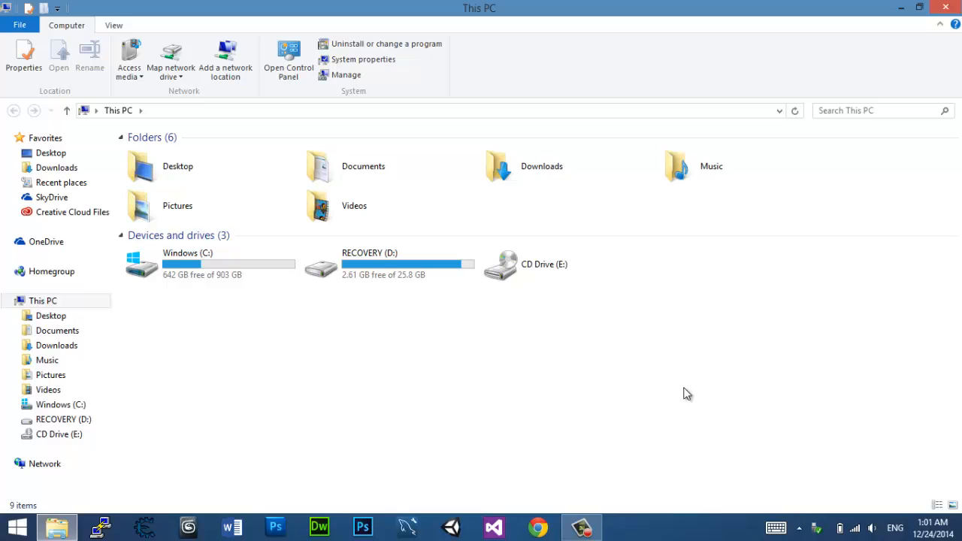
Step: Open the Important Programs folder on the My Passport (F:) drive
left_click(800, 529)
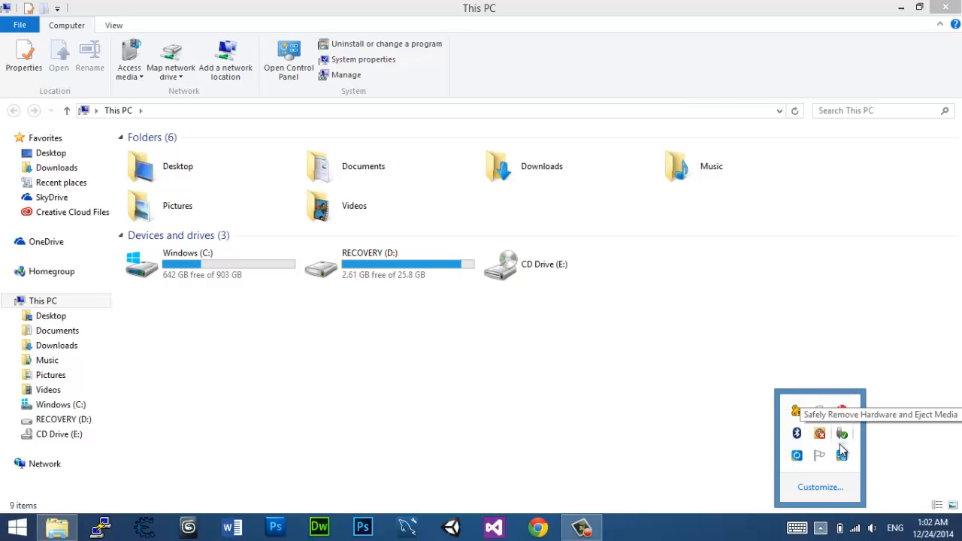
left_click(741, 265)
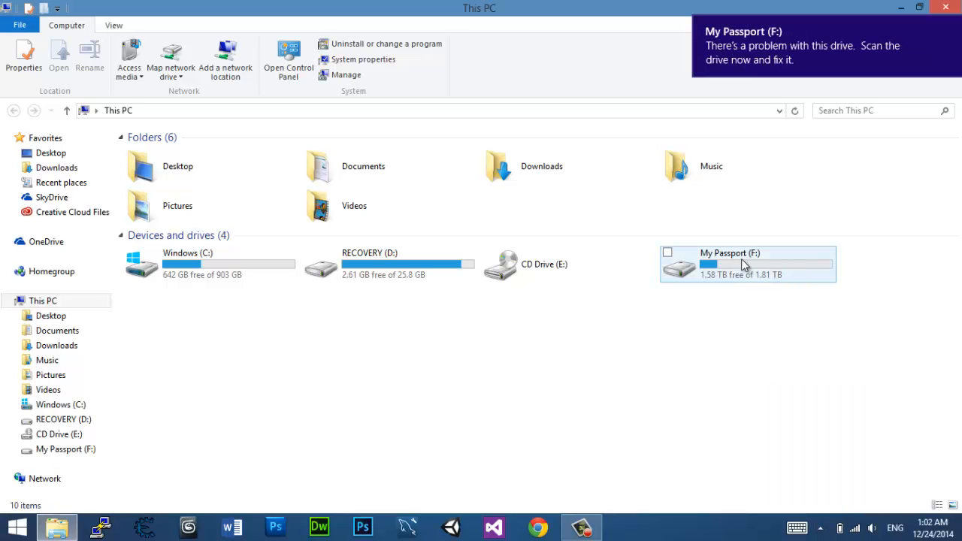
double_click(740, 264)
key("i")
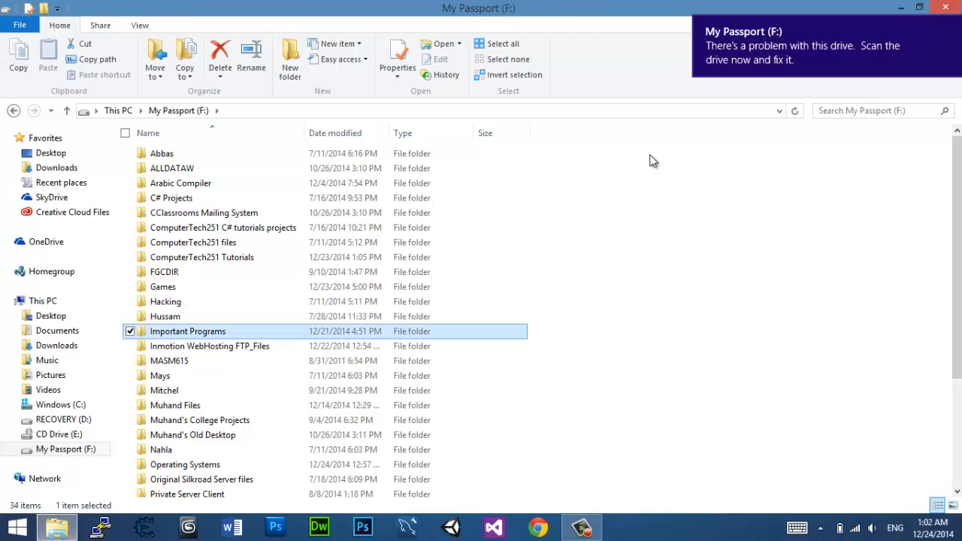
key("Return")
Step: Run the VirtualBox-4.3.20-96997-Win installer from the VirtualBox 4.3.20 folder and minimize the file window
key("v")
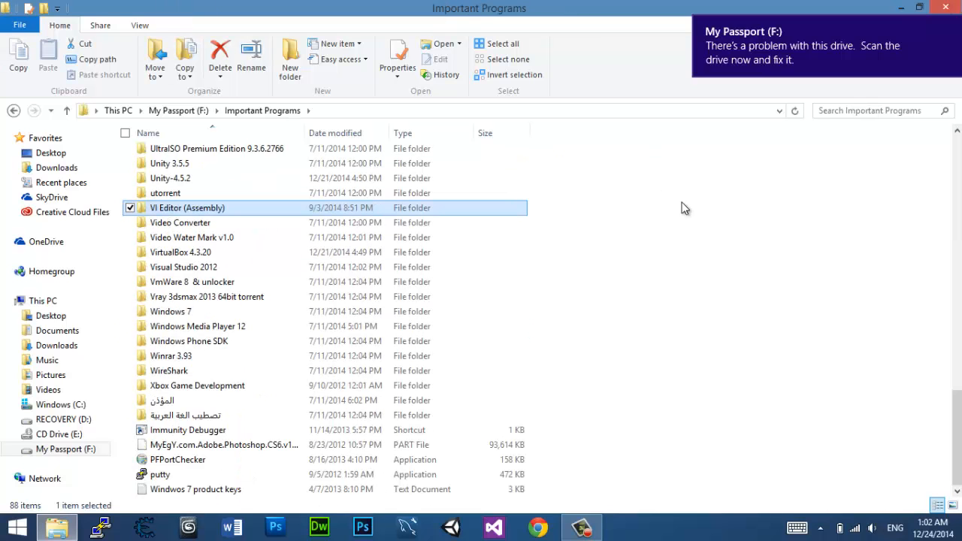
key("Down")
key("Down")
key("Down")
key("Down")
key("Down")
key("Up")
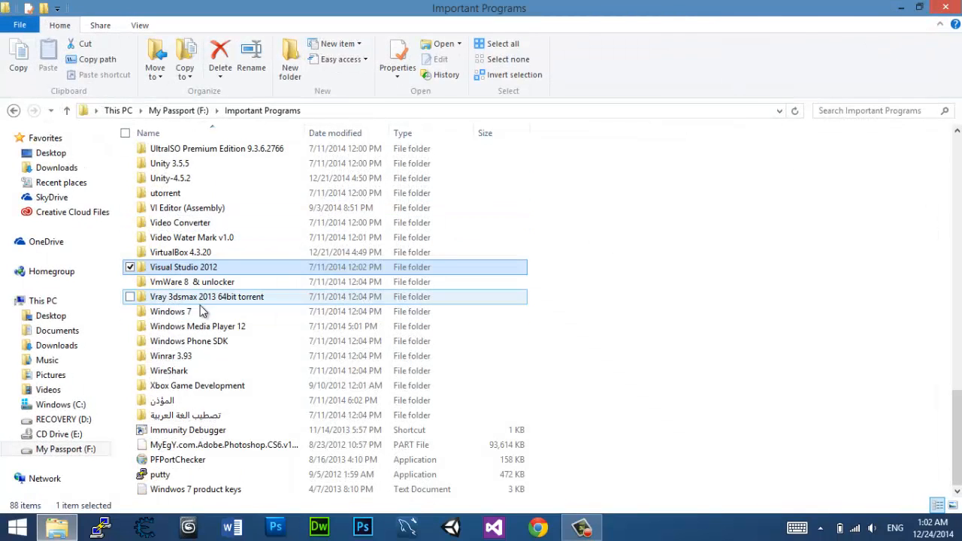
double_click(183, 253)
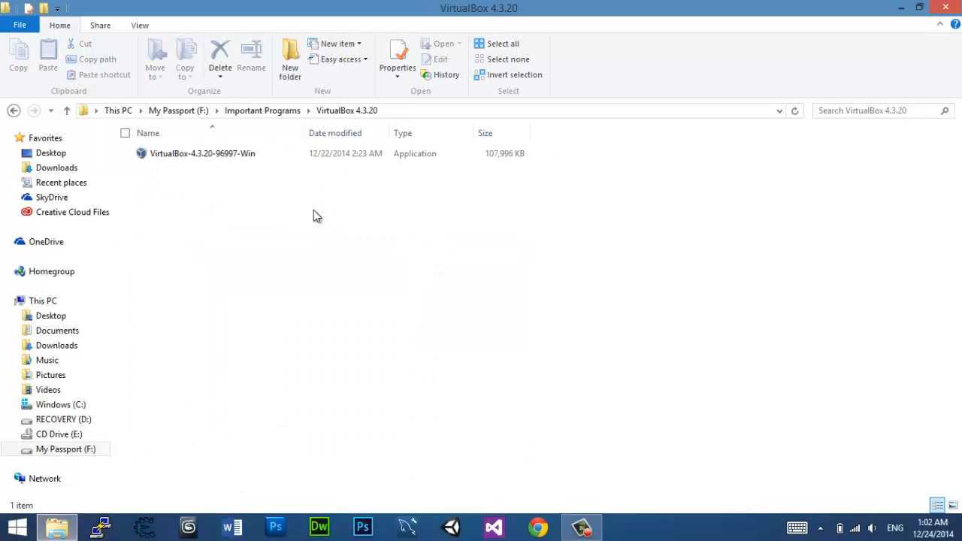
double_click(265, 155)
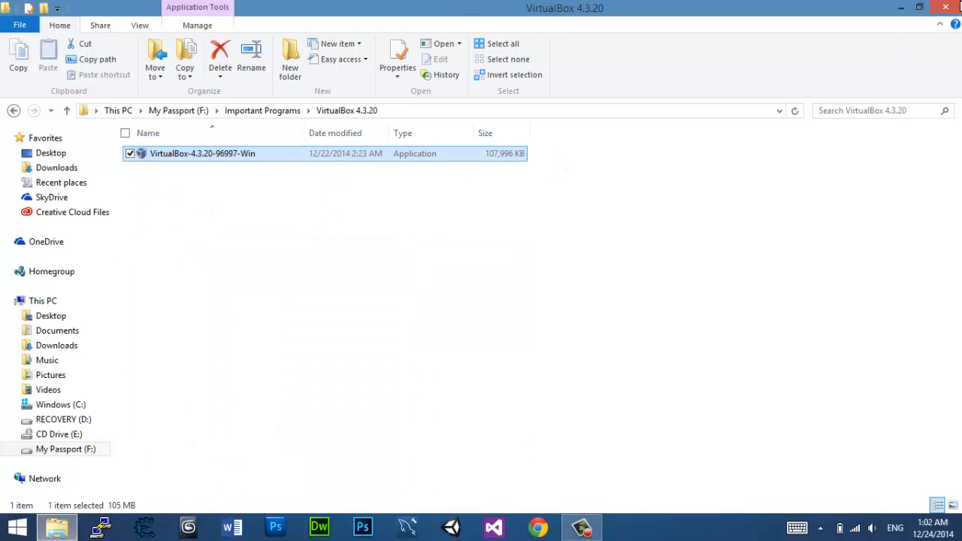
left_click(901, 8)
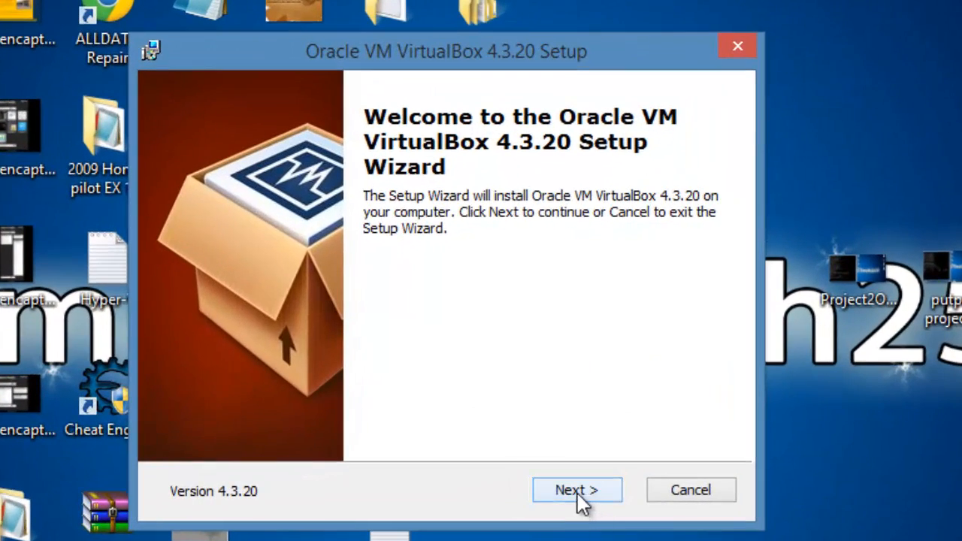
Step: Proceed through the setup's feature selection, reviewing the VirtualBox Networking install options and keeping the default features and location
left_click(577, 492)
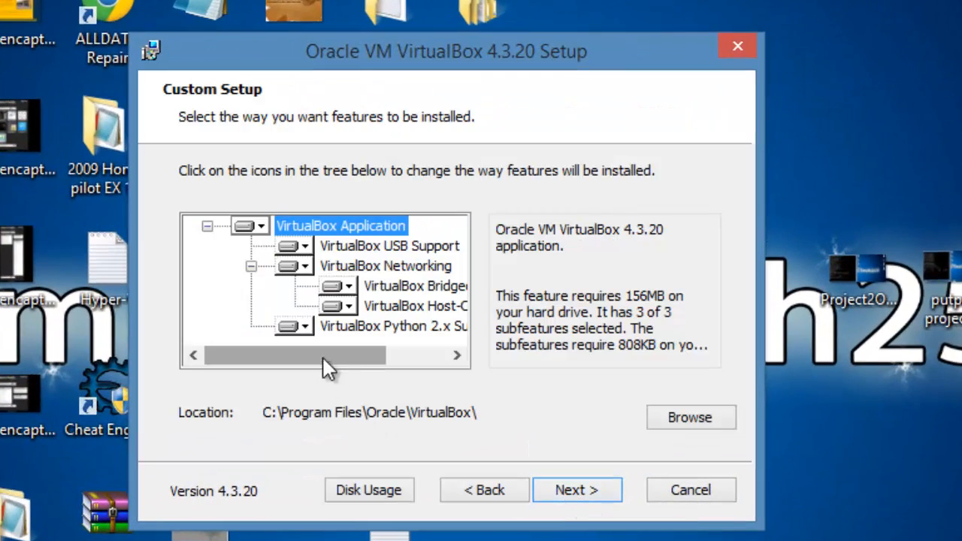
left_click_drag(323, 358, 277, 367)
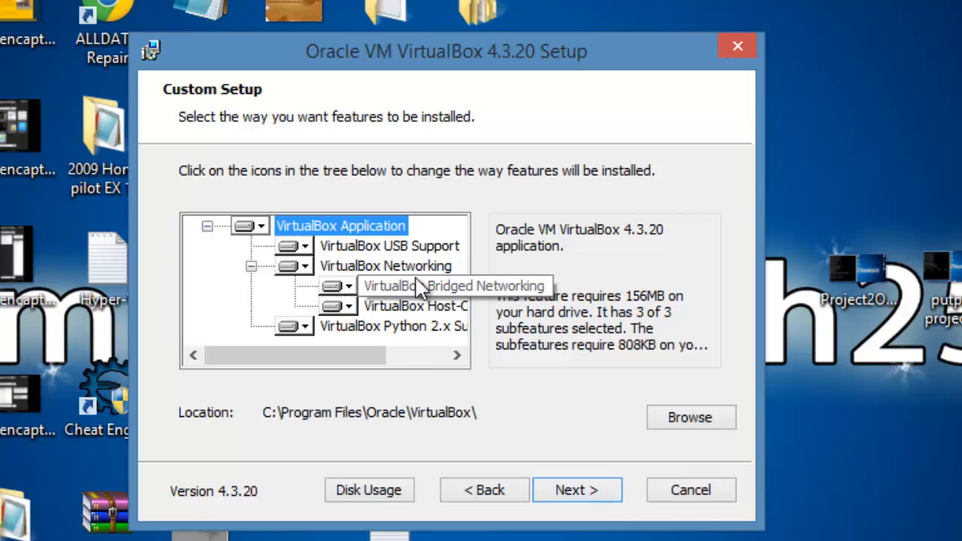
left_click(358, 267)
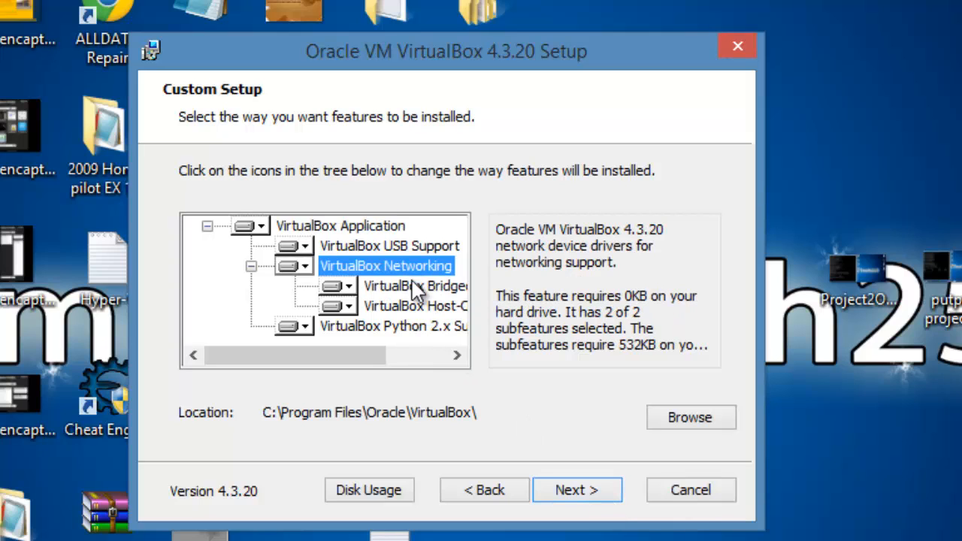
left_click(294, 268)
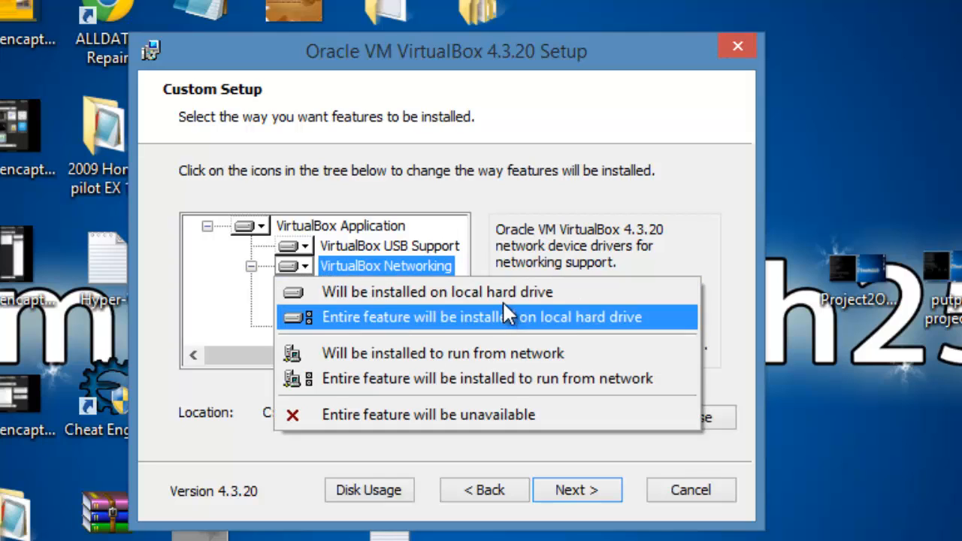
left_click(587, 232)
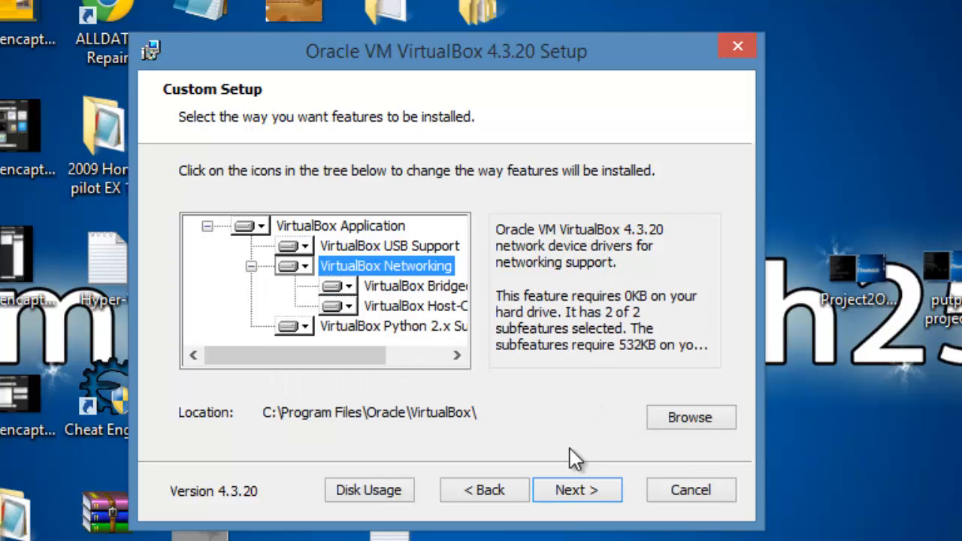
left_click(576, 489)
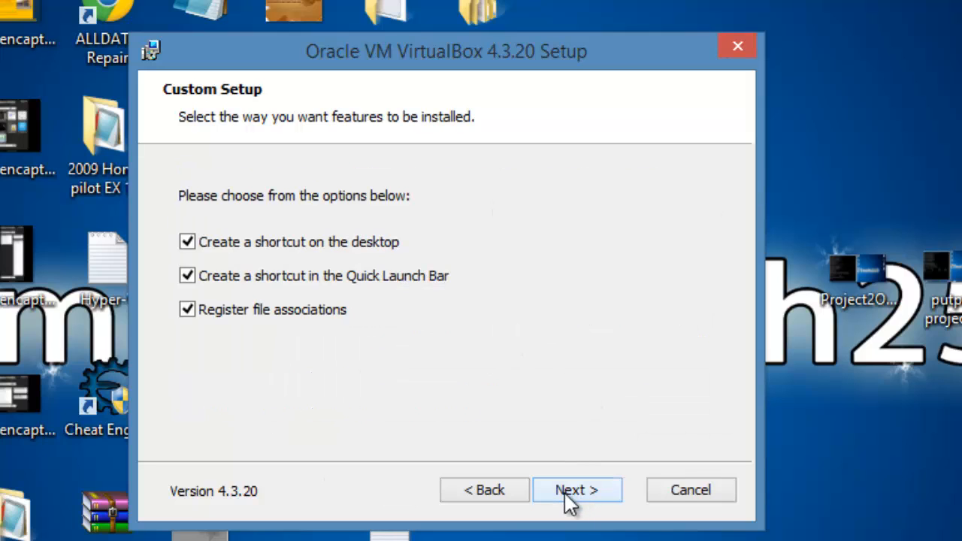
Step: Turn off the desktop and Quick Launch Bar shortcuts and continue the setup
left_click(293, 252)
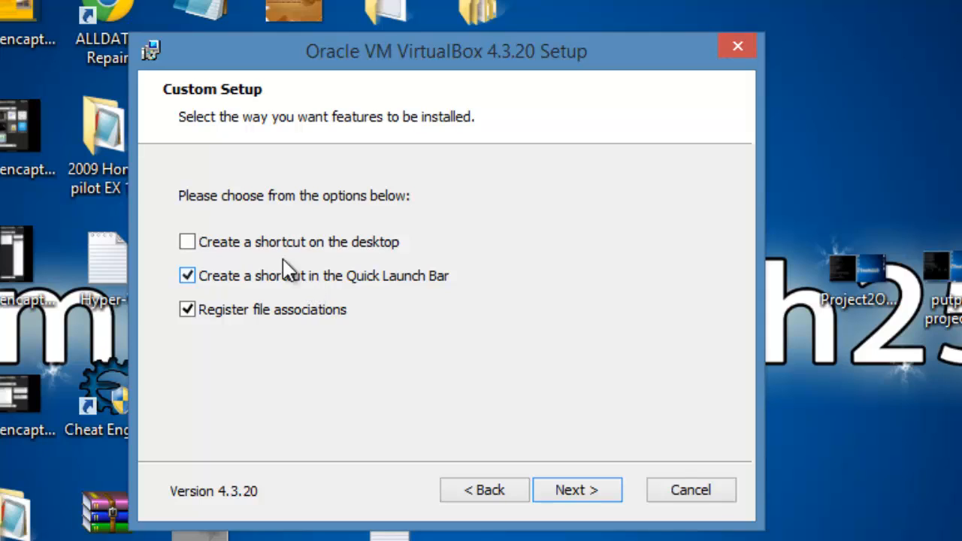
left_click(276, 273)
left_click(594, 489)
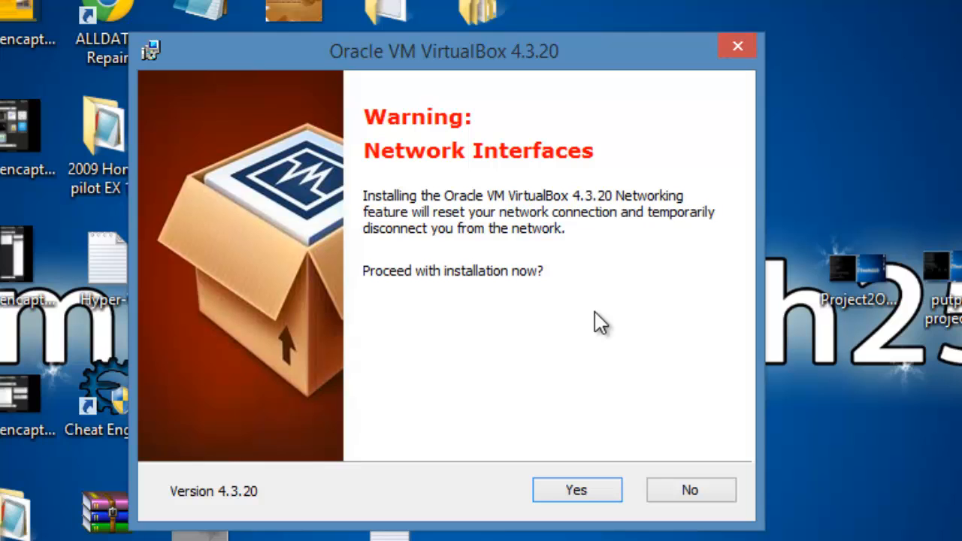
Step: Accept the network interfaces warning, install VirtualBox 4.3.20, and finish by starting it in a maximized window
left_click(589, 489)
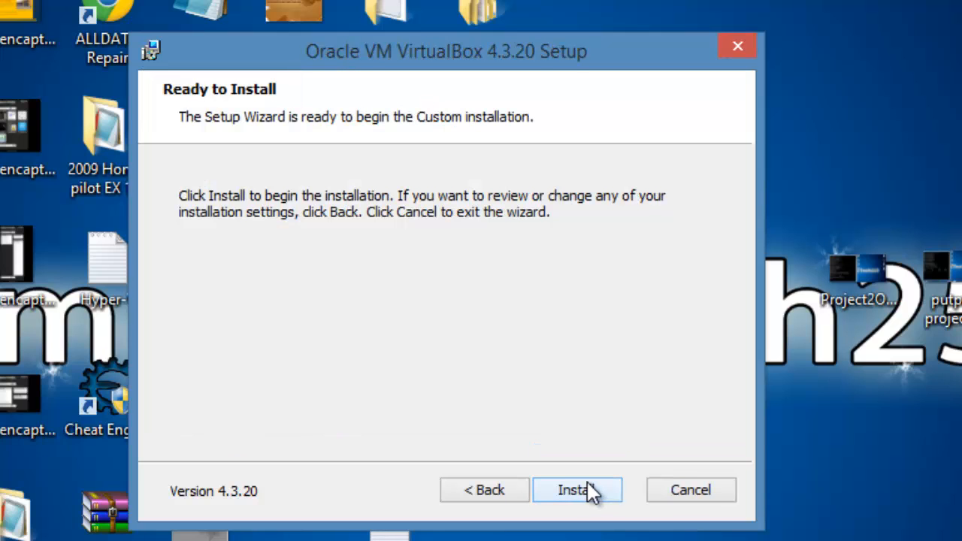
left_click(585, 496)
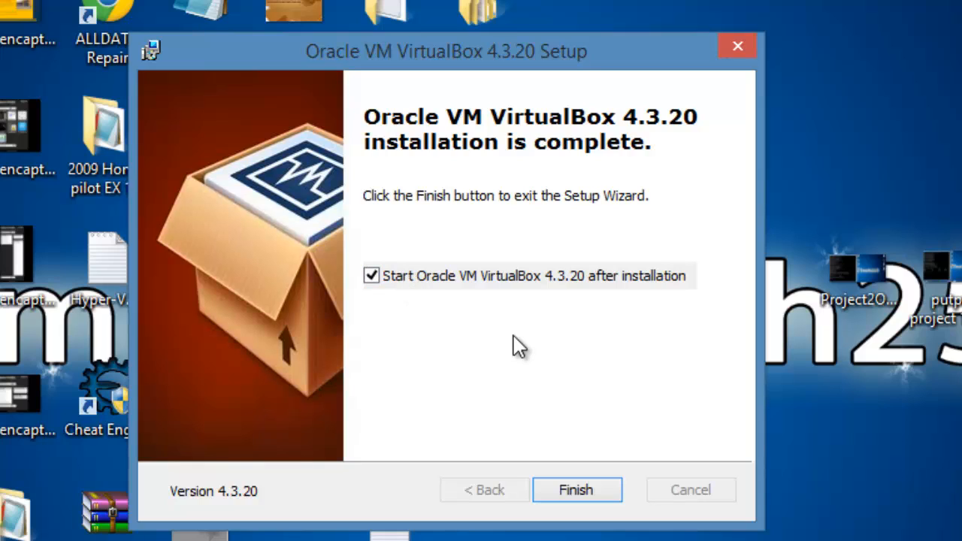
left_click(598, 496)
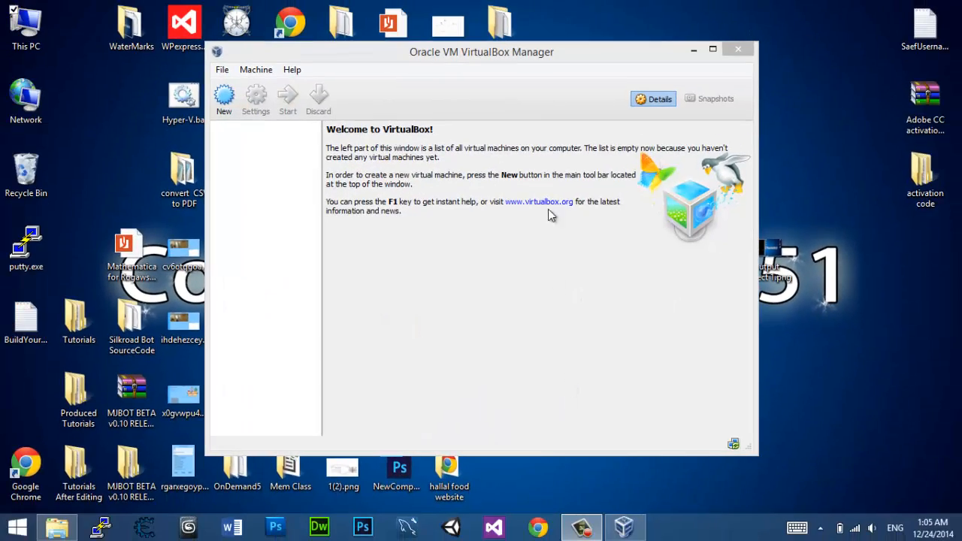
double_click(493, 53)
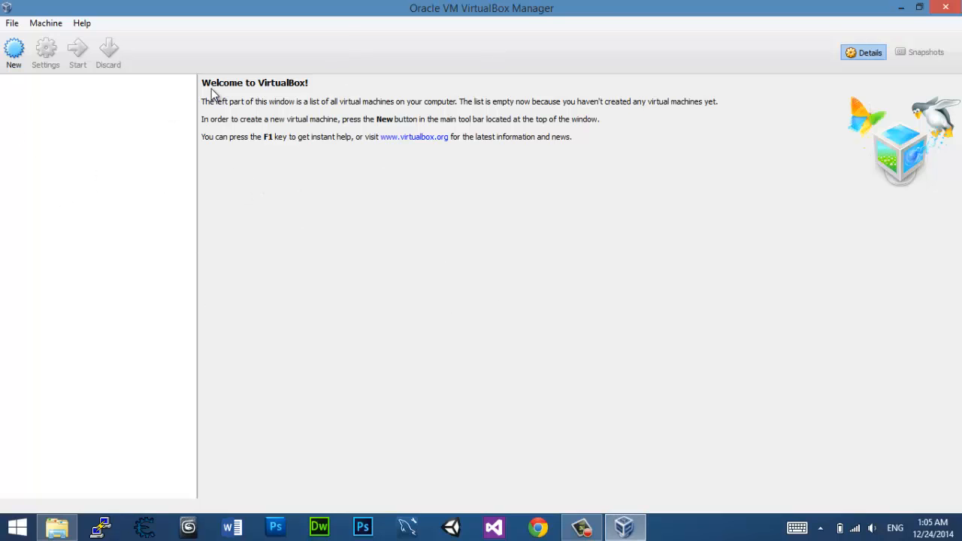
Step: Start creating a new virtual machine and name it UbuntuServer
left_click_drag(197, 77, 167, 98)
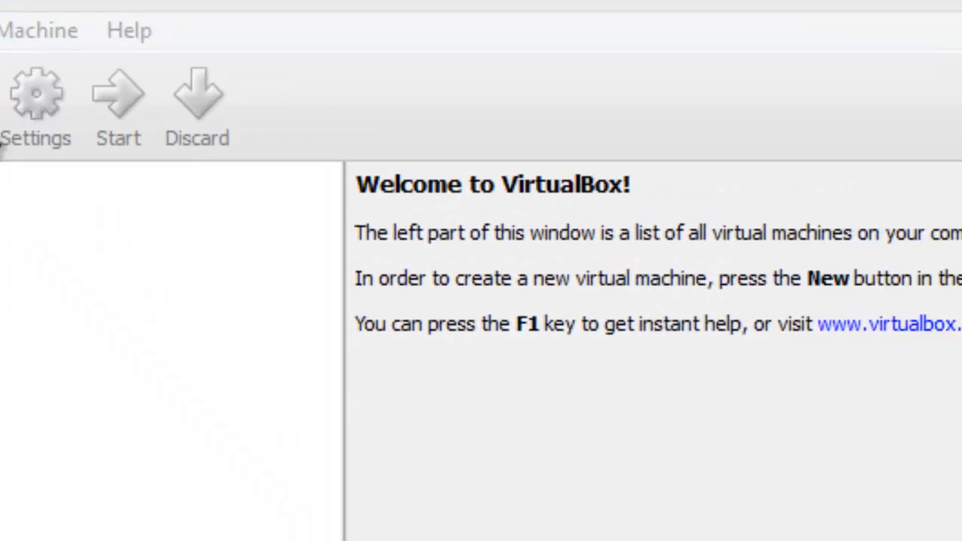
left_click(3, 151)
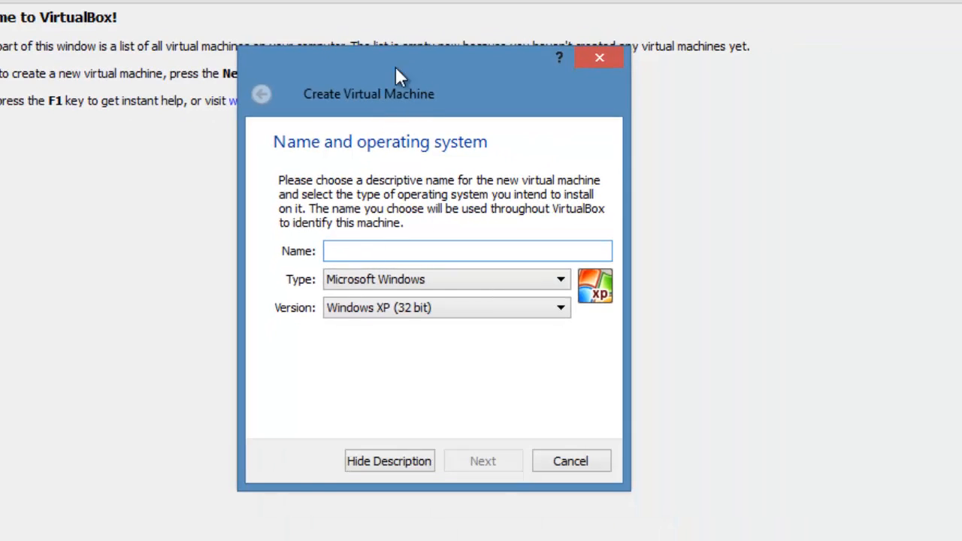
left_click_drag(395, 66, 398, 115)
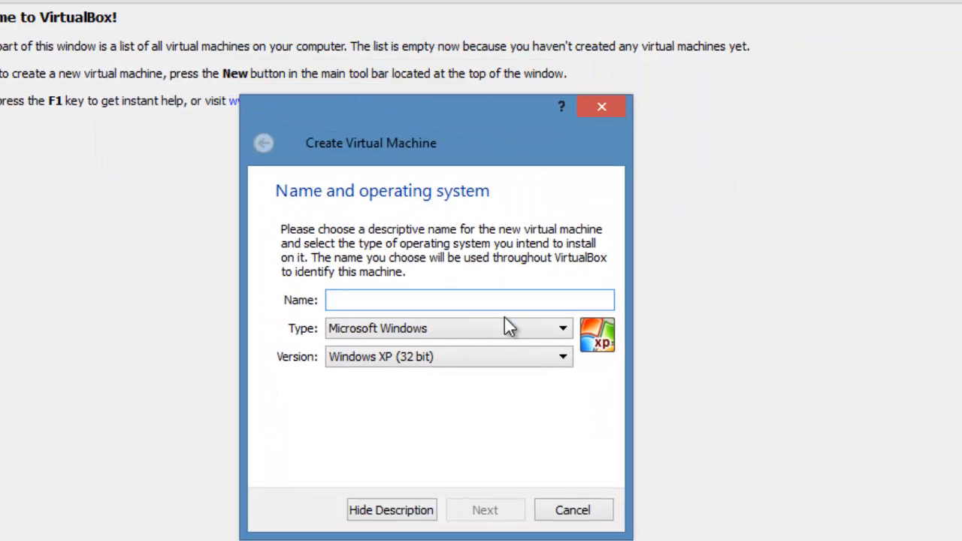
type("Ubuntu")
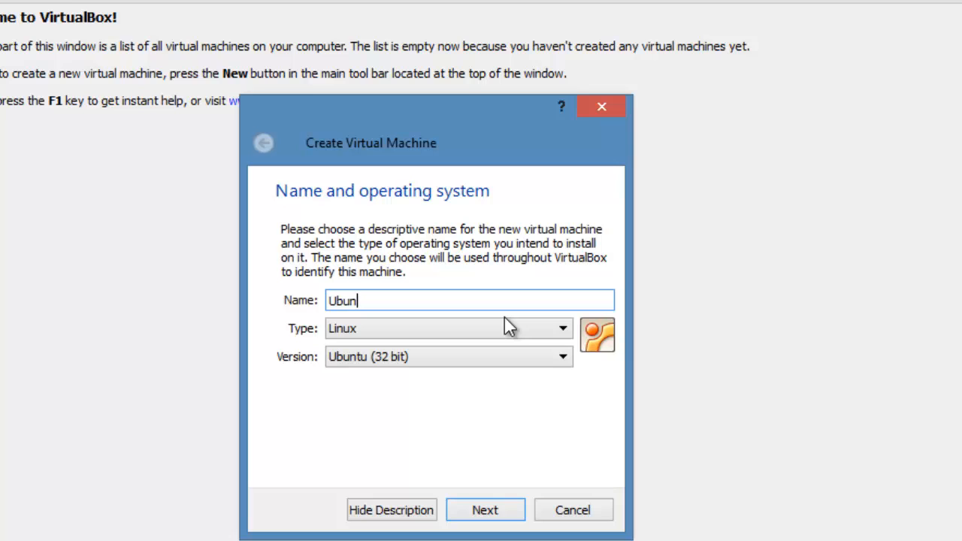
type("Servewr")
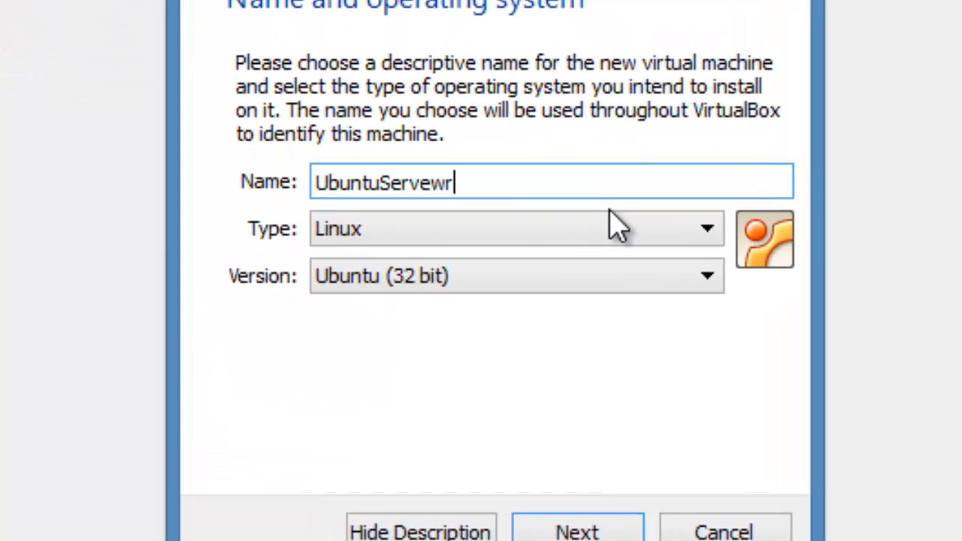
key("BackSpace")
key("BackSpace")
key("BackSpace")
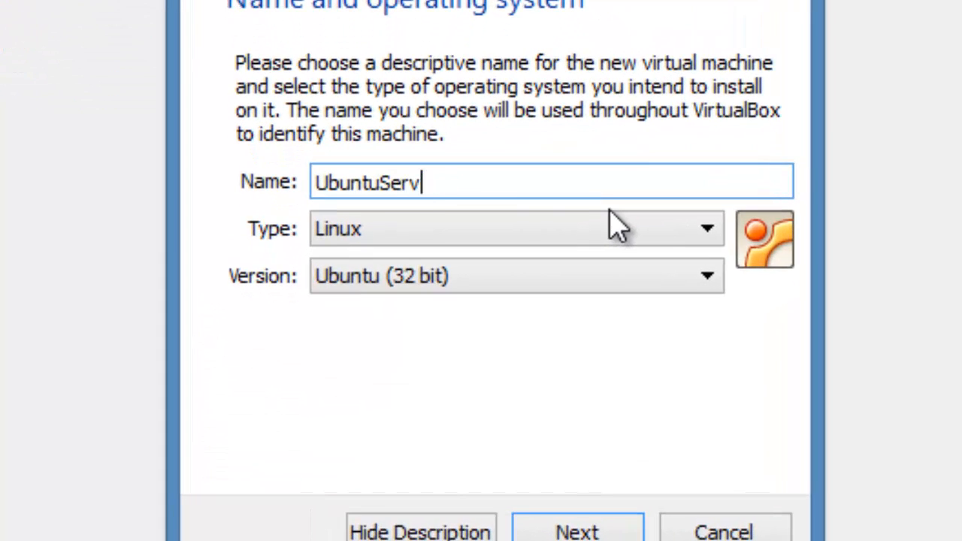
type("er")
Step: Look through the Linux version choices, keep Ubuntu (32 bit), and continue to the memory settings
left_click(611, 287)
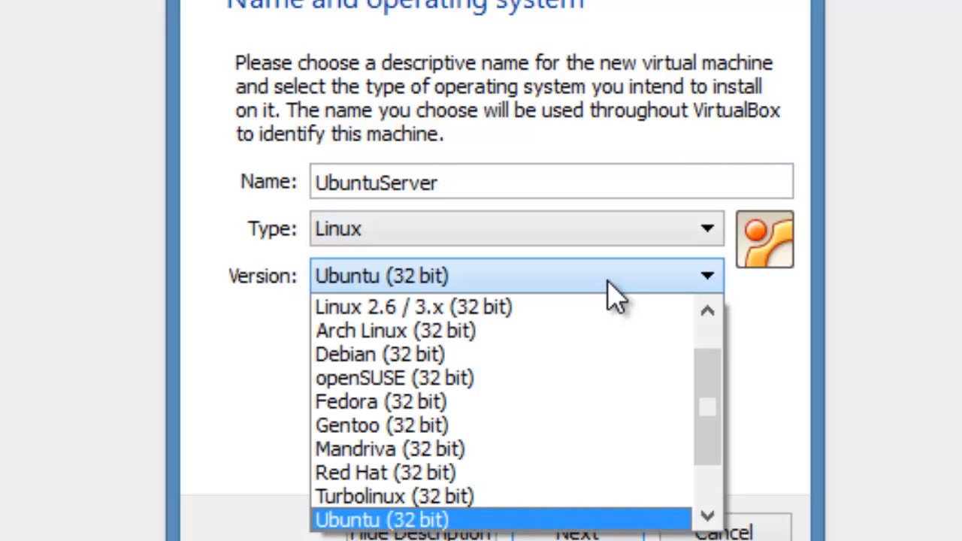
left_click_drag(699, 387, 686, 475)
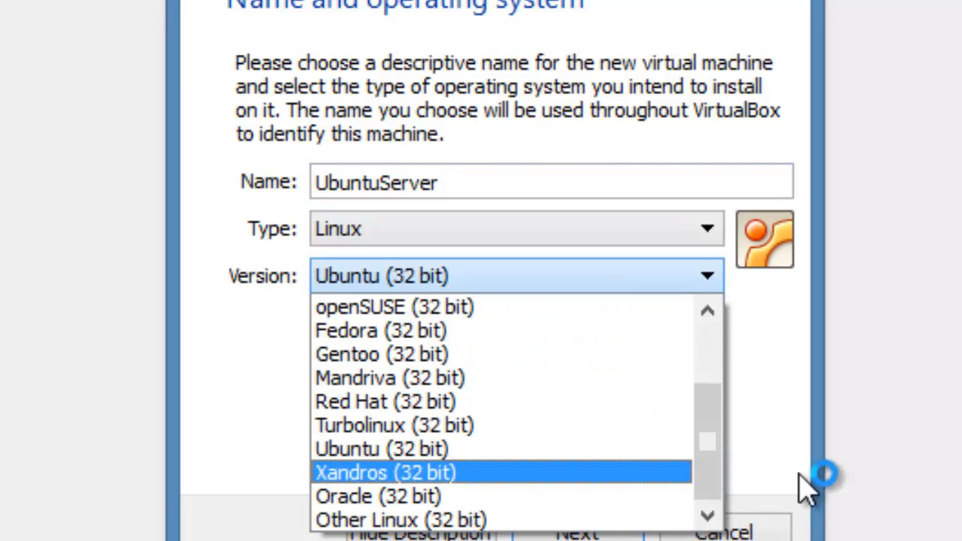
left_click(767, 442)
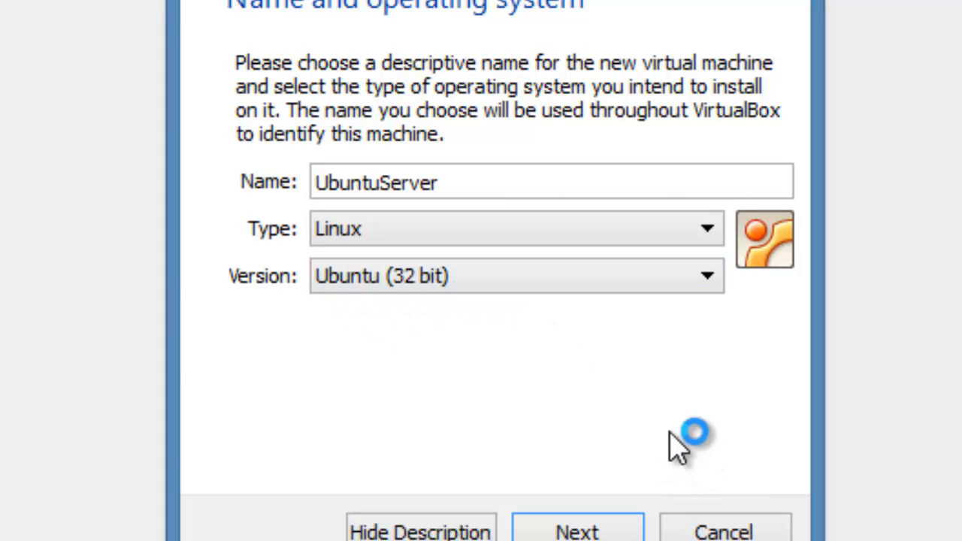
left_click(602, 523)
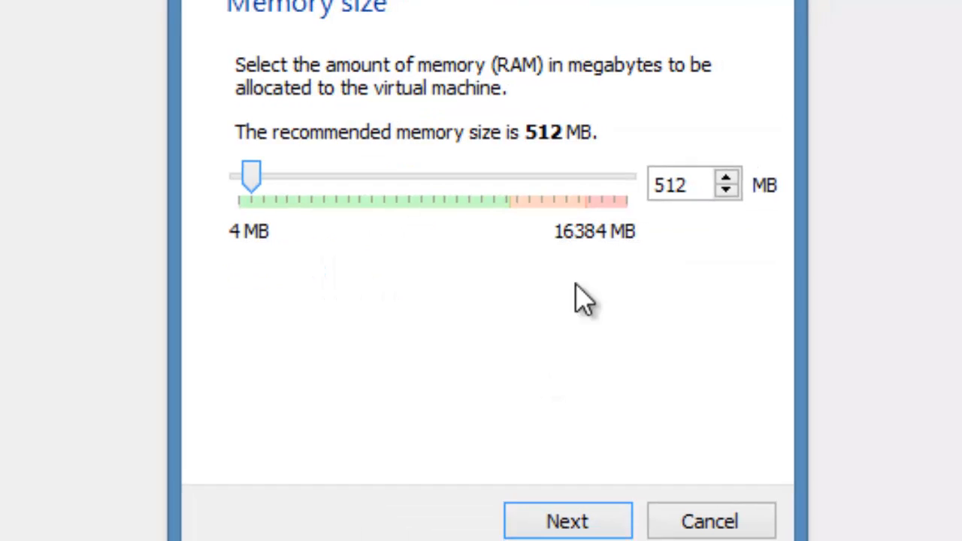
Step: Allocate 1024 MB of memory to the virtual machine and continue to the hard drive settings
left_click_drag(658, 191, 391, 182)
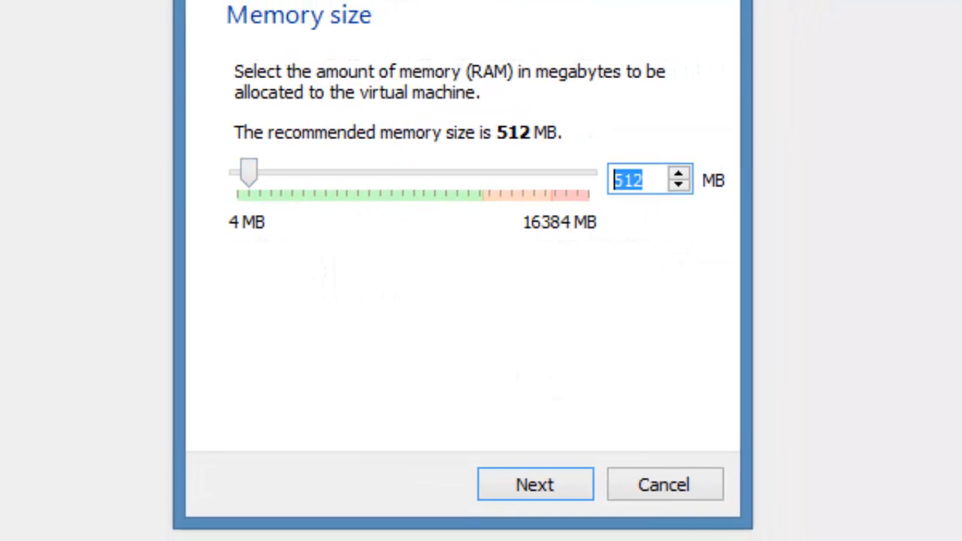
type("1024")
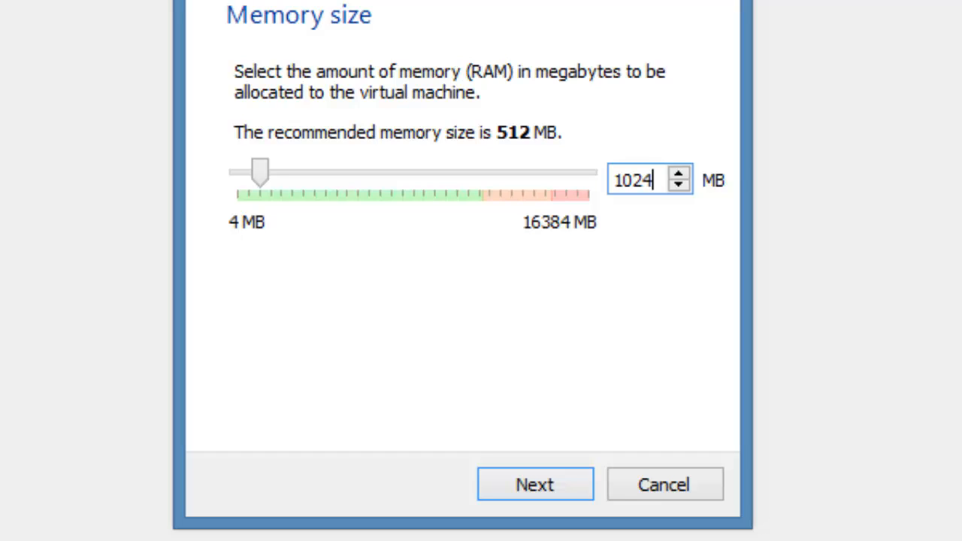
left_click(515, 482)
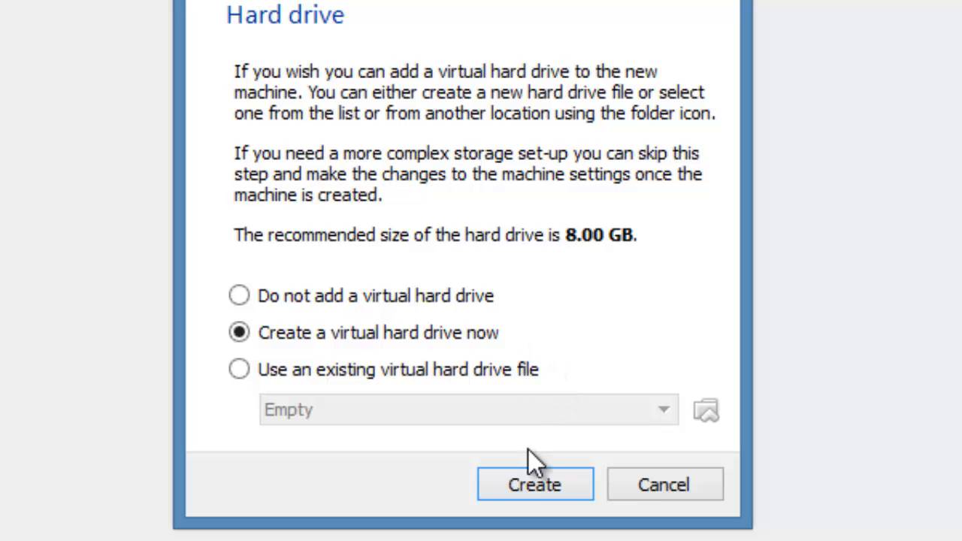
Step: Create a virtual hard drive of type VDI with dynamically allocated storage, continuing to its file location and size
left_click(523, 479)
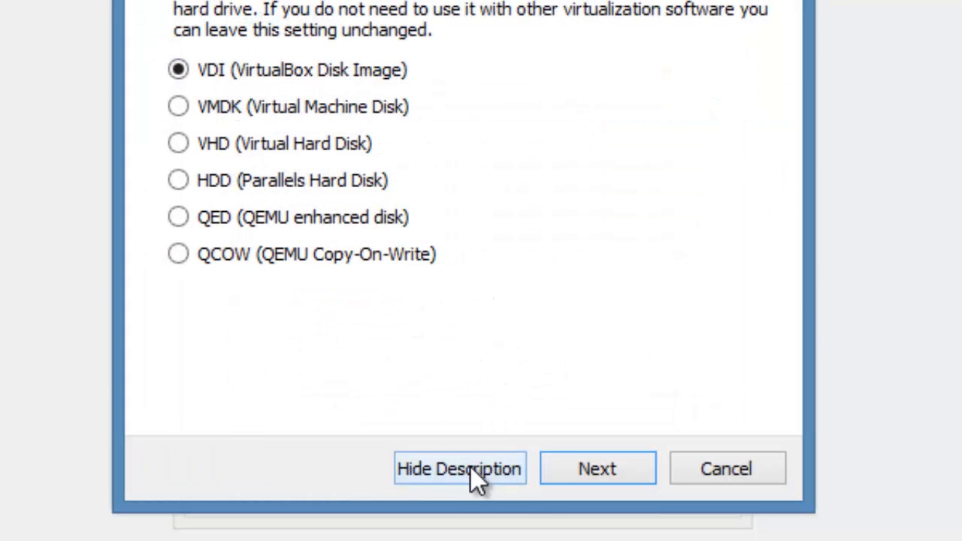
left_click(578, 472)
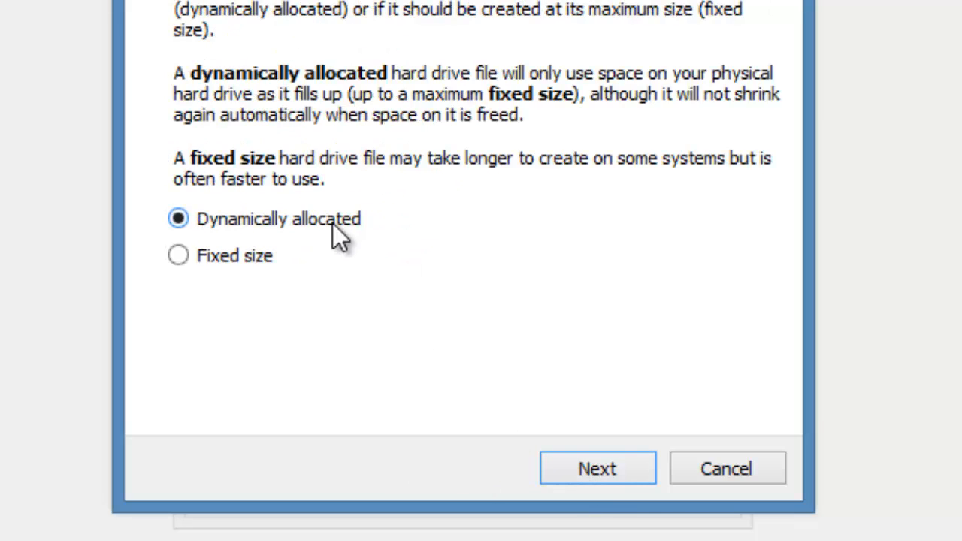
left_click(221, 257)
left_click(202, 218)
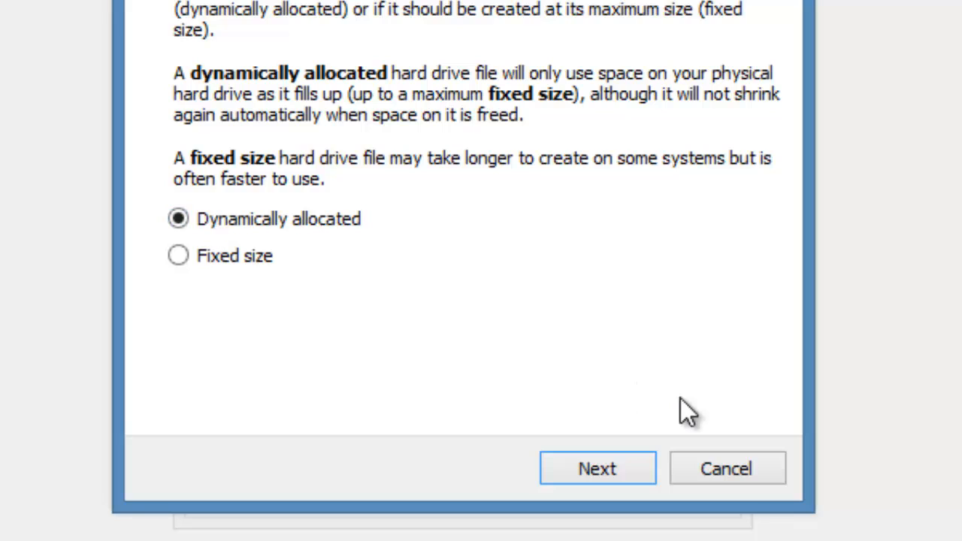
left_click(632, 467)
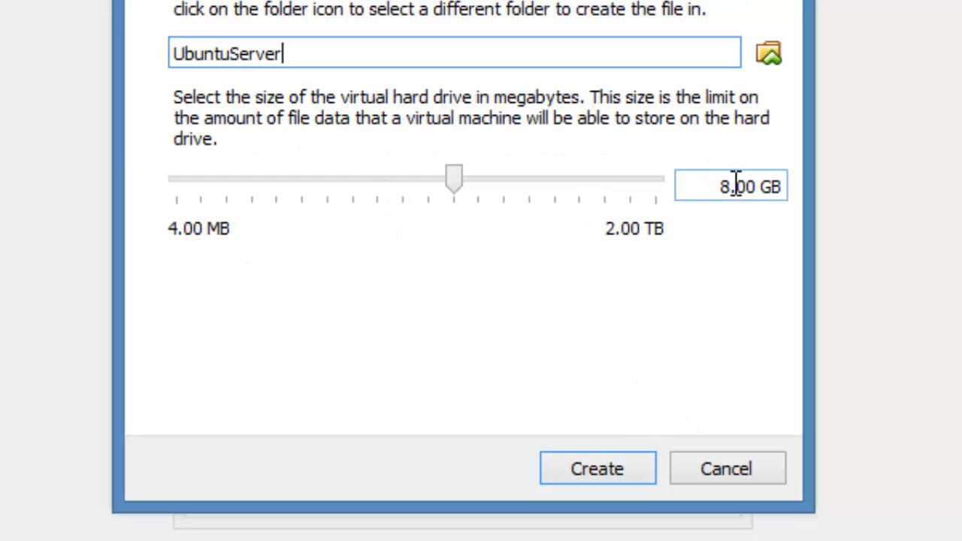
Step: Set the virtual hard drive size to 10.00 GB and create the drive for the UbuntuServer machine
left_click_drag(732, 185, 723, 187)
type("10")
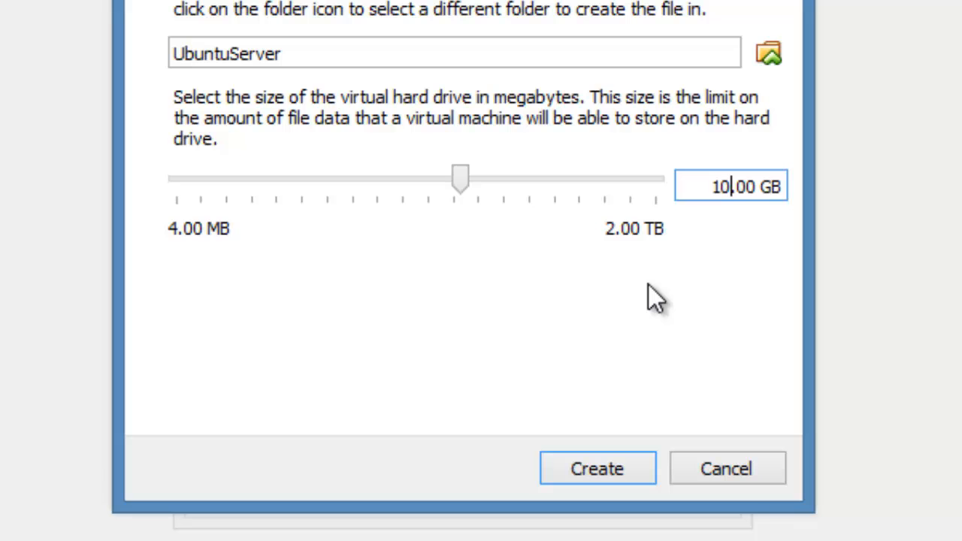
left_click(594, 460)
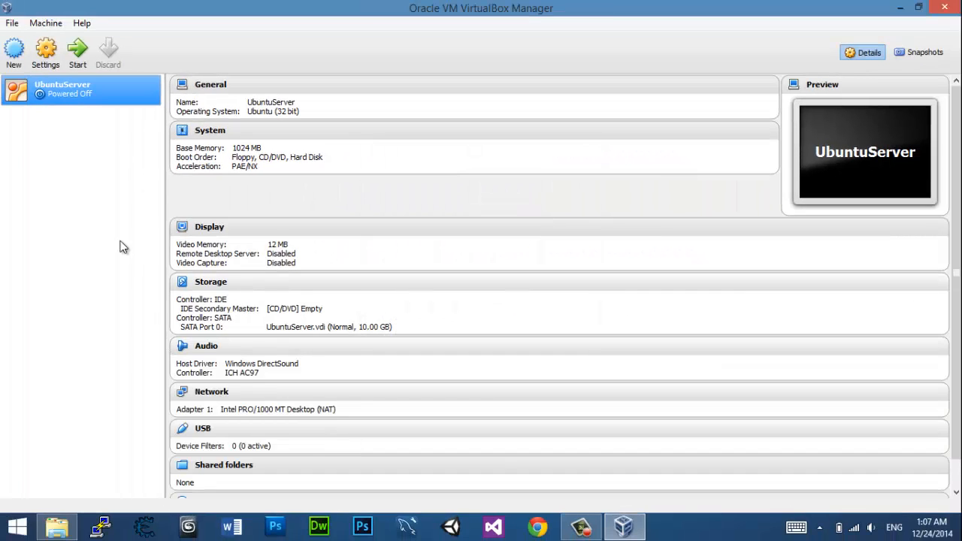
scroll(291, 307, "down", 2)
scroll(290, 307, "up", 2)
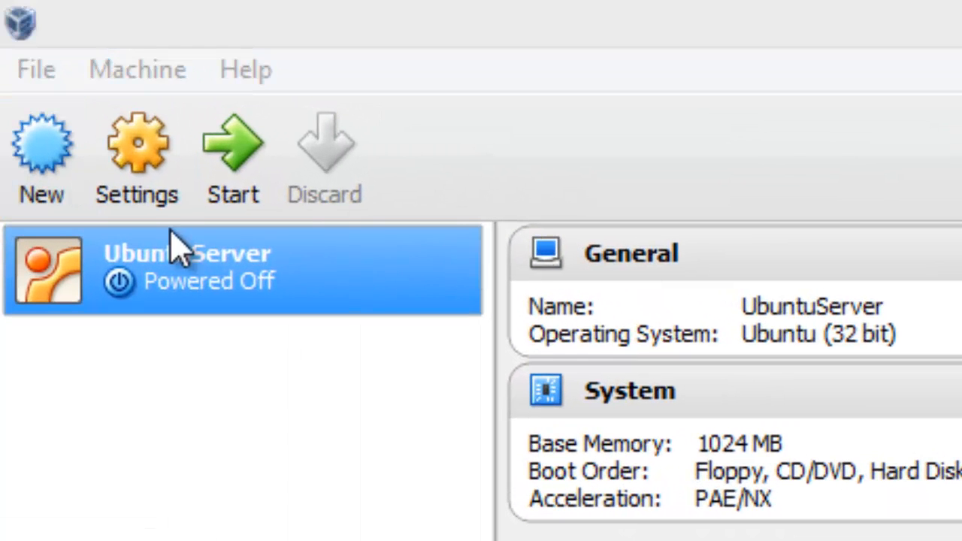
Step: In the UbuntuServer network settings, attach Adapter 1 to Bridged Adapter using the Broadcom BCM4352HMB 802.11ac 2x2 Wi-Fi Adapter
left_click(181, 240)
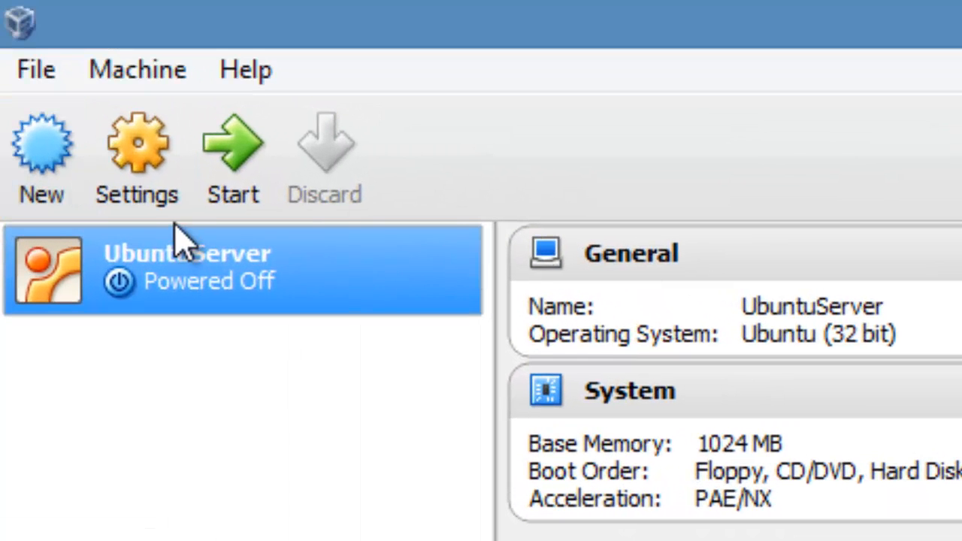
left_click(163, 197)
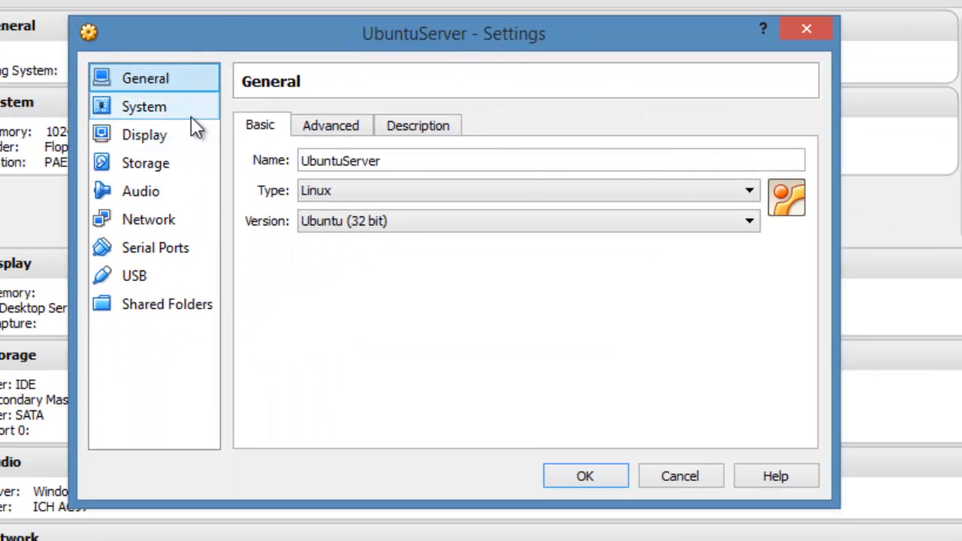
left_click(183, 219)
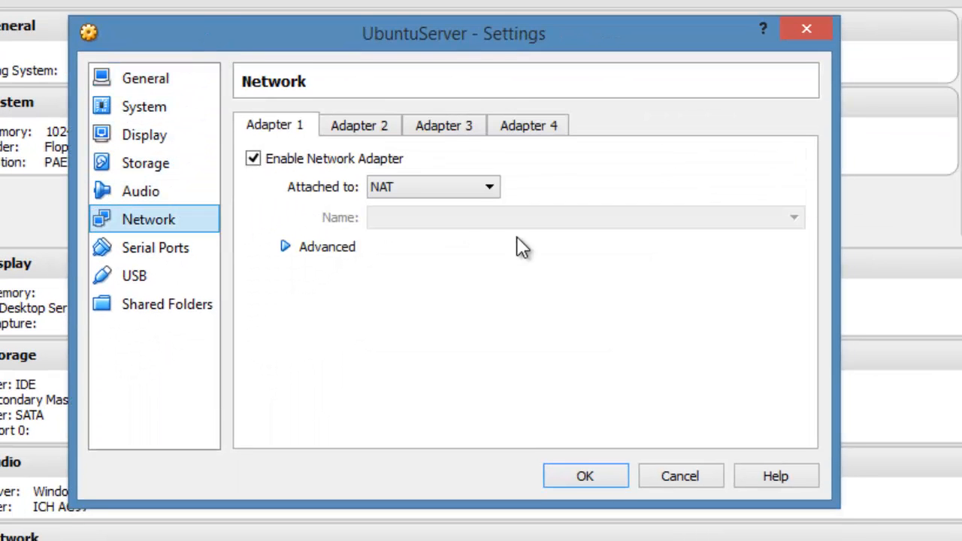
left_click(466, 189)
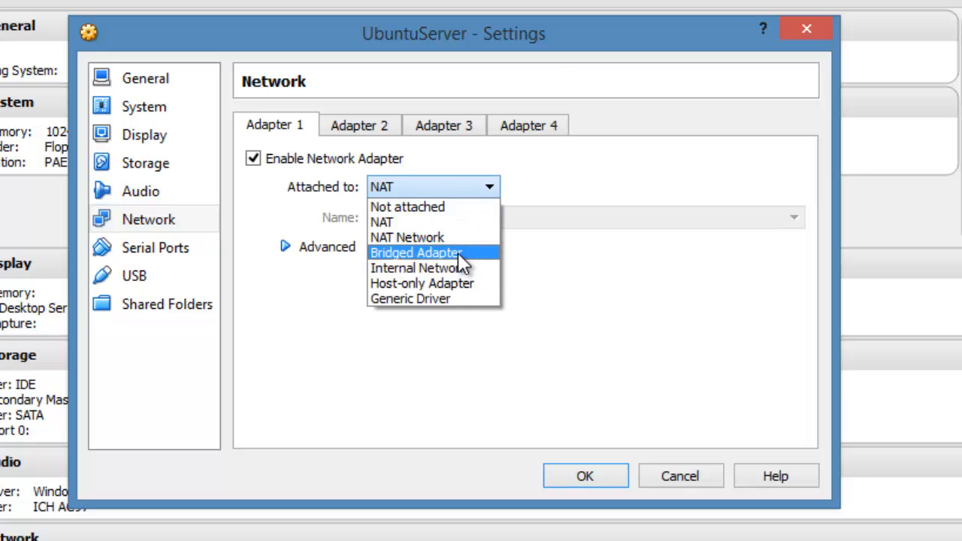
left_click(458, 257)
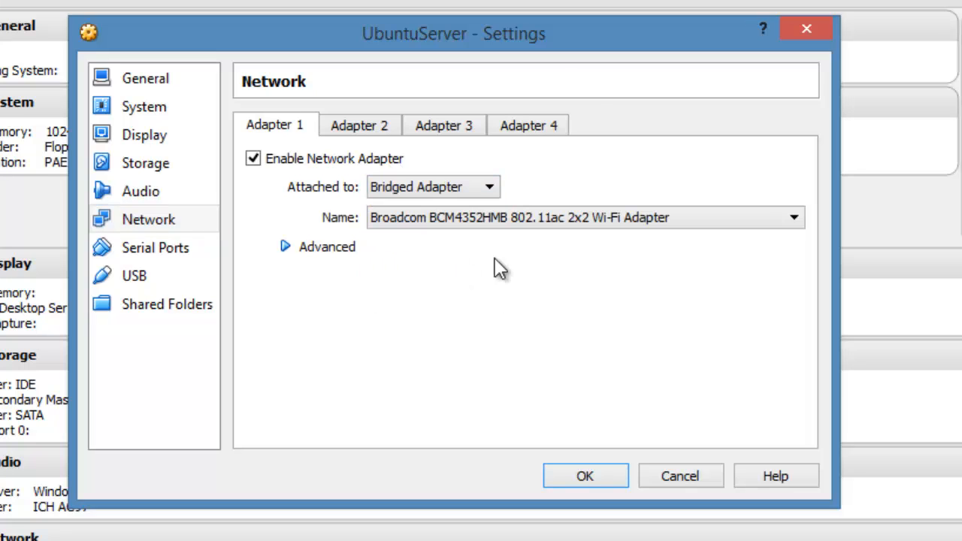
left_click(583, 218)
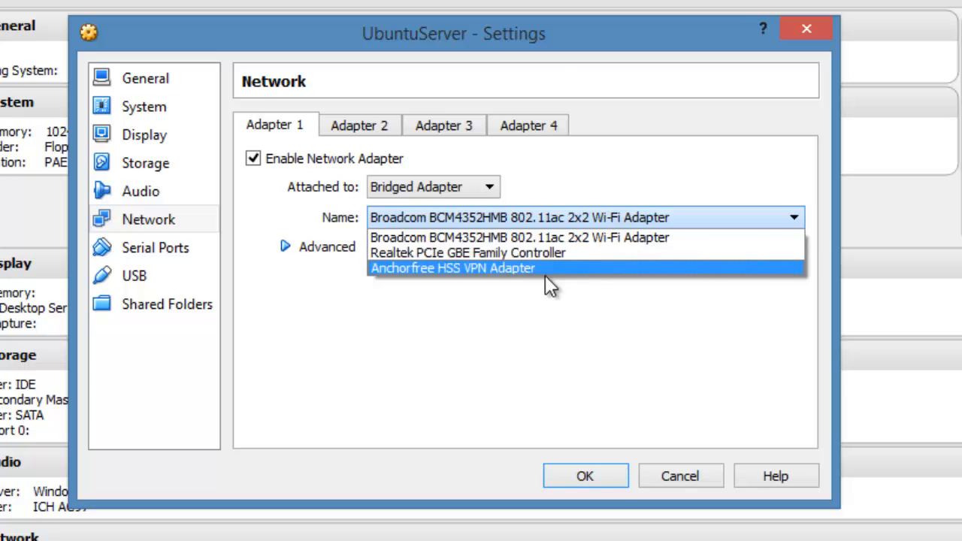
left_click(516, 241)
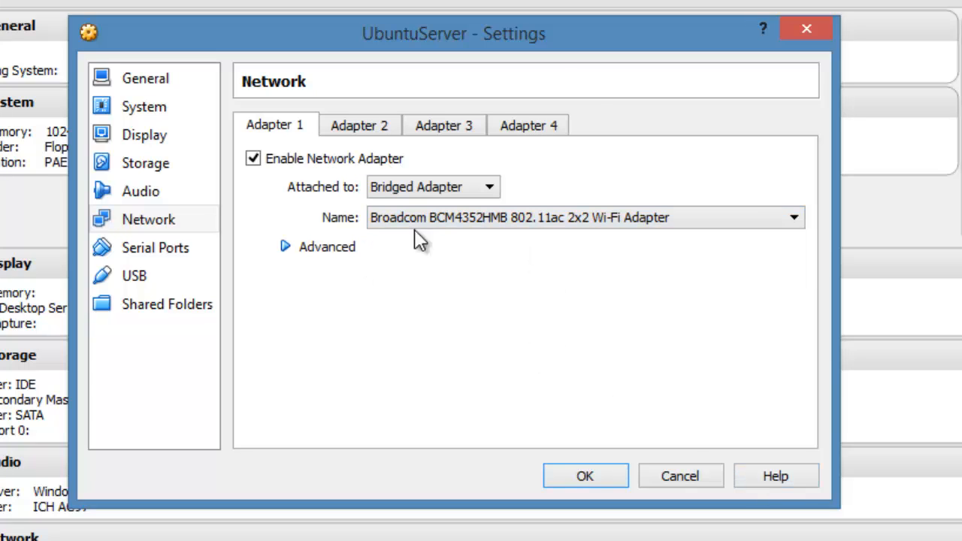
Step: Show the advanced options of Adapter 1 and save the network settings, keeping Bridged Adapter as the attachment
left_click(443, 193)
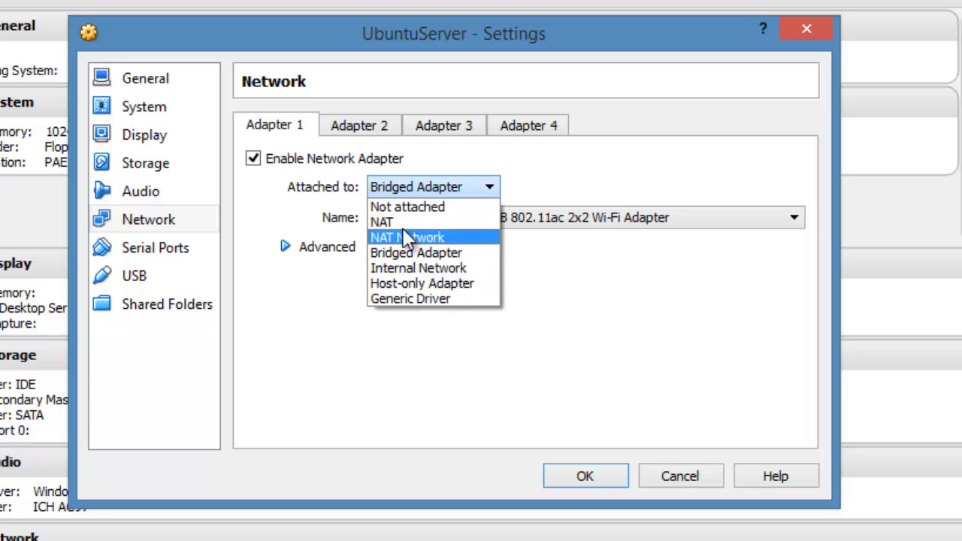
left_click(588, 354)
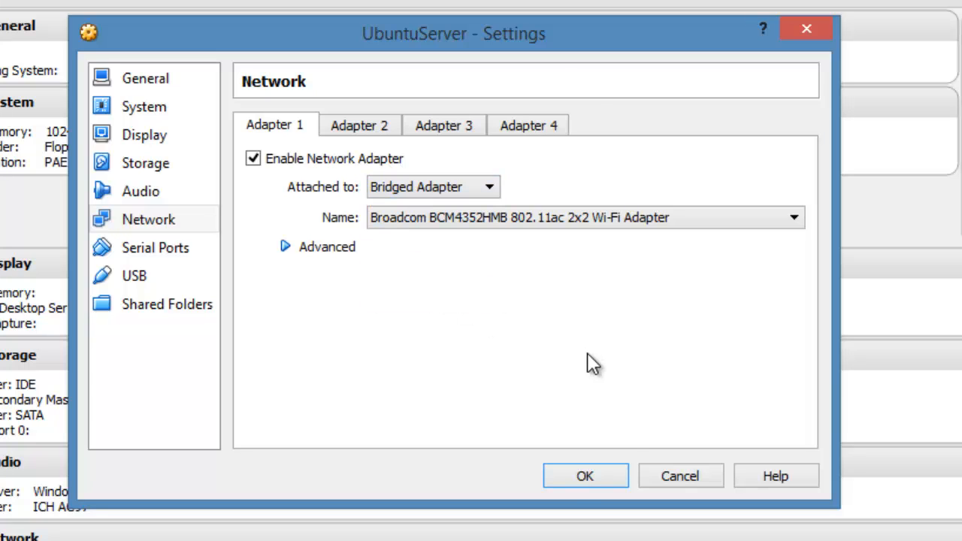
left_click(286, 246)
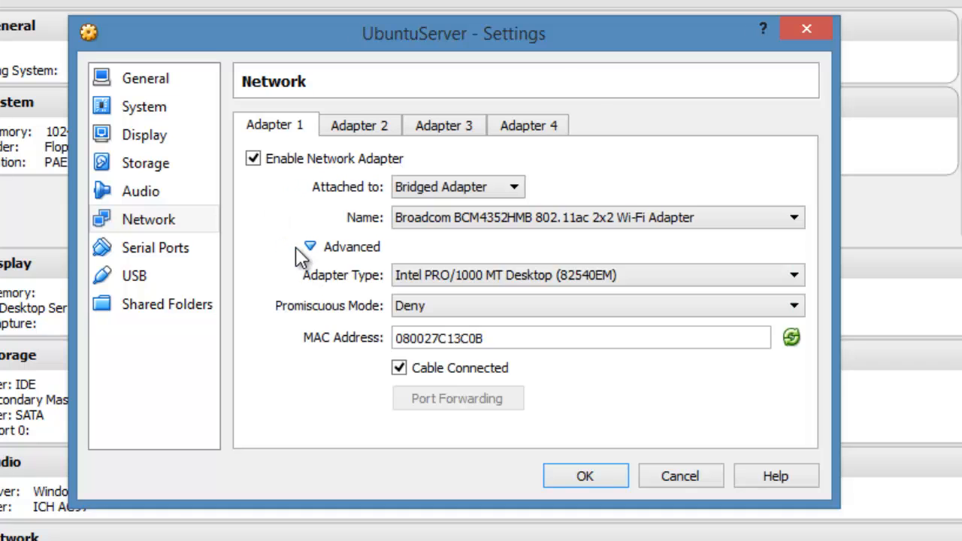
left_click(586, 477)
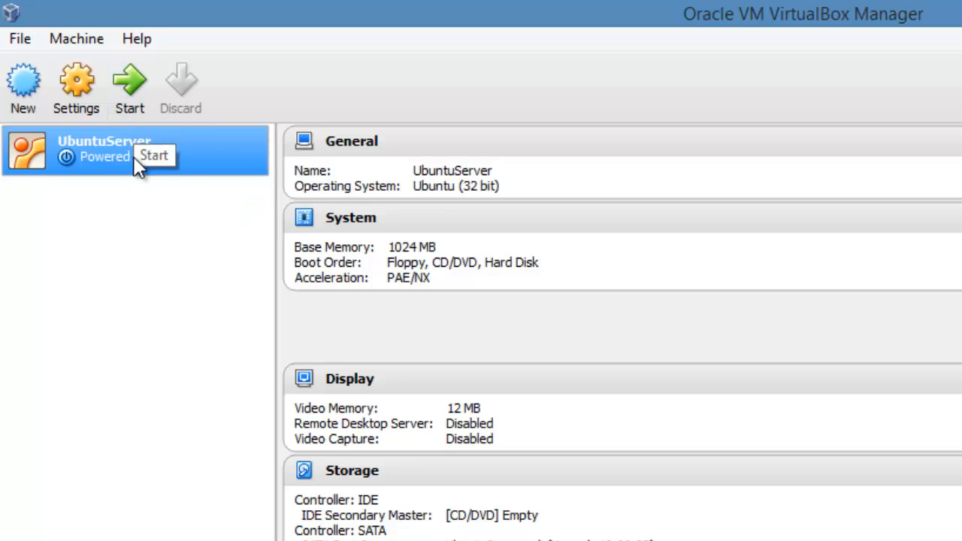
Step: Start the UbuntuServer virtual machine and check which host drives are offered as the start-up disk
left_click(134, 87)
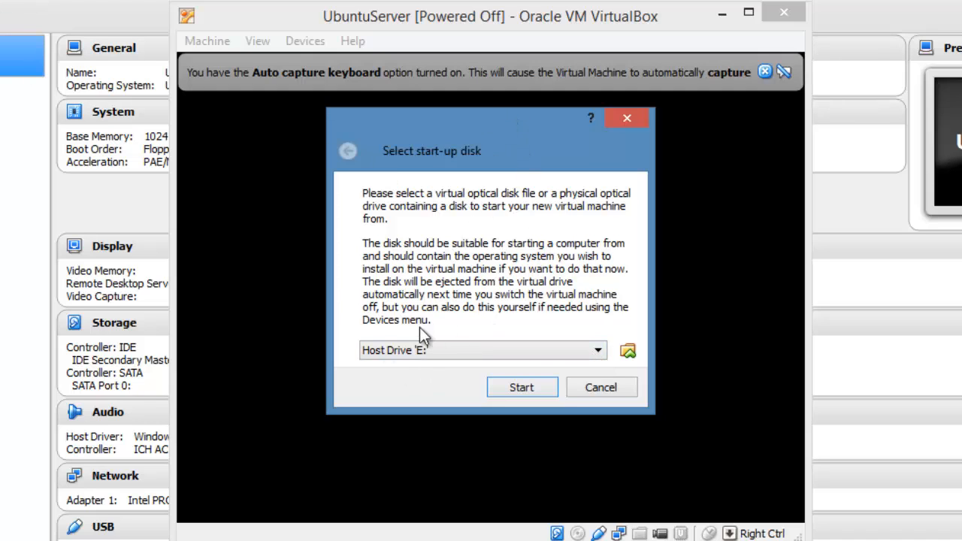
left_click(426, 351)
left_click(432, 367)
left_click(565, 350)
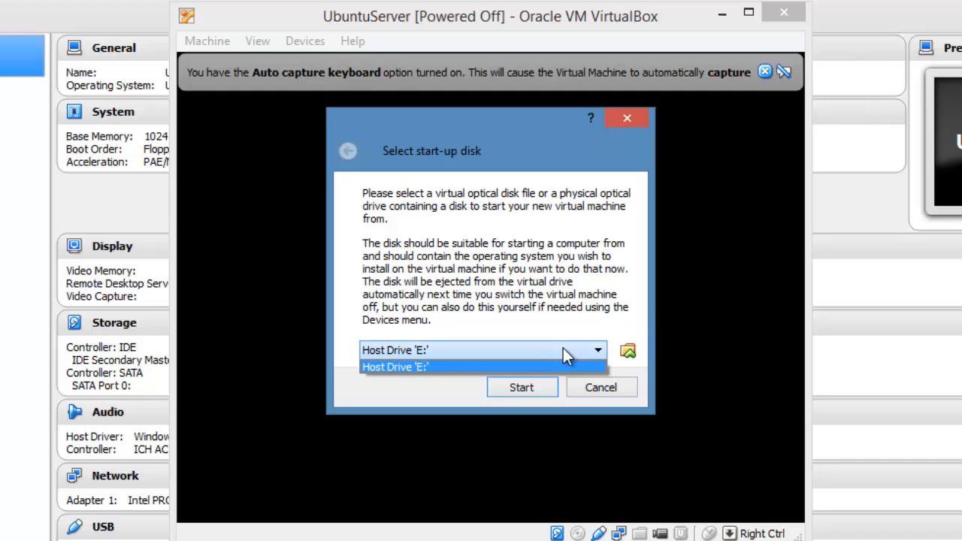
left_click(580, 356)
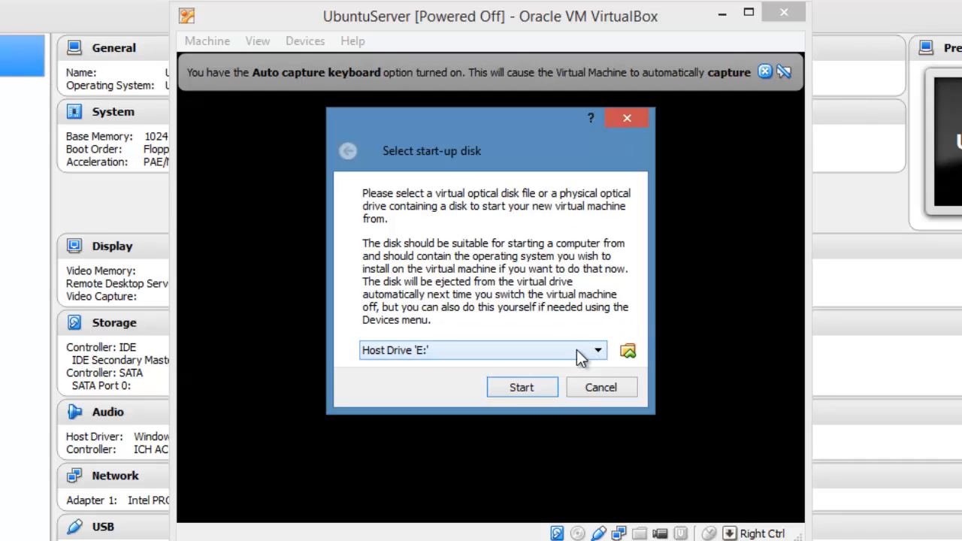
Step: Browse for a virtual optical disk file and open the My Passport (F:) drive under This PC
left_click(627, 352)
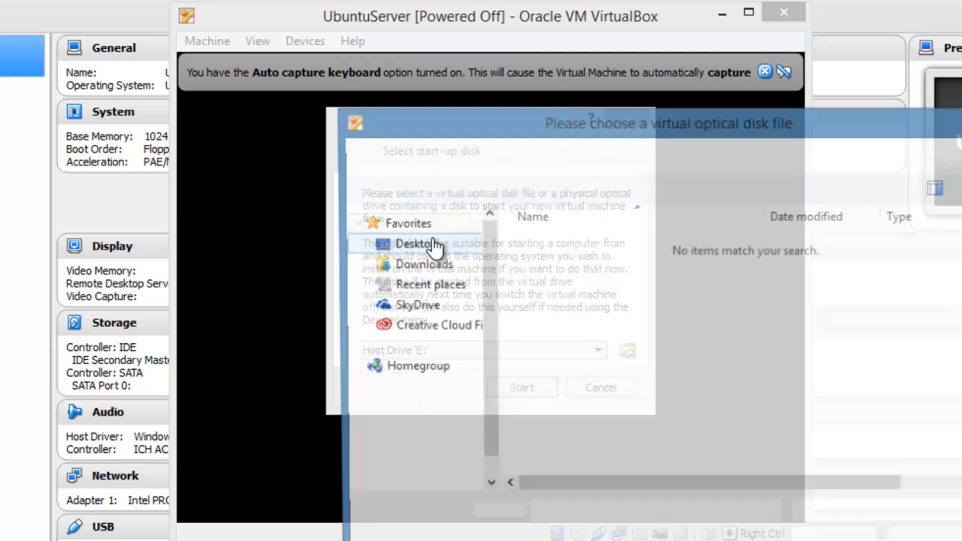
left_click(606, 337)
key("BackSpace")
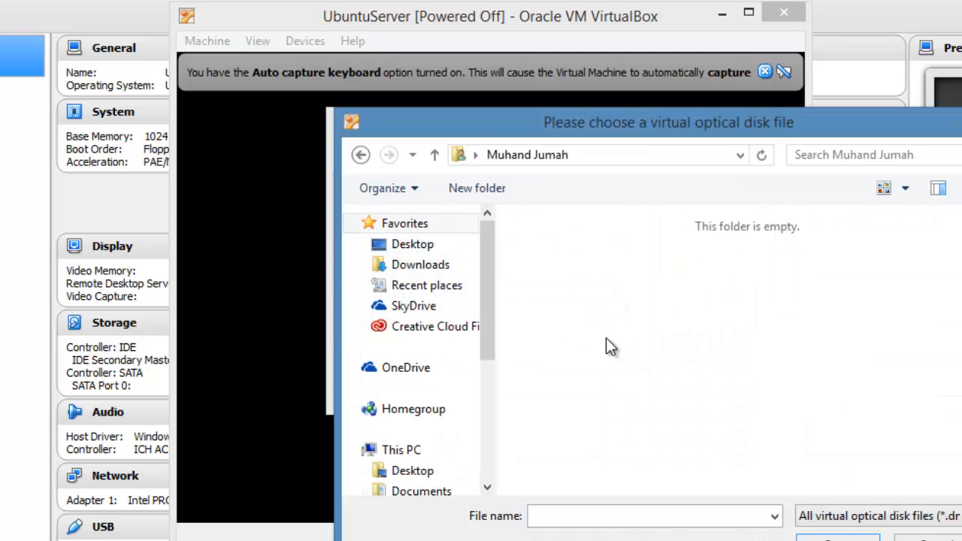
left_click(475, 155)
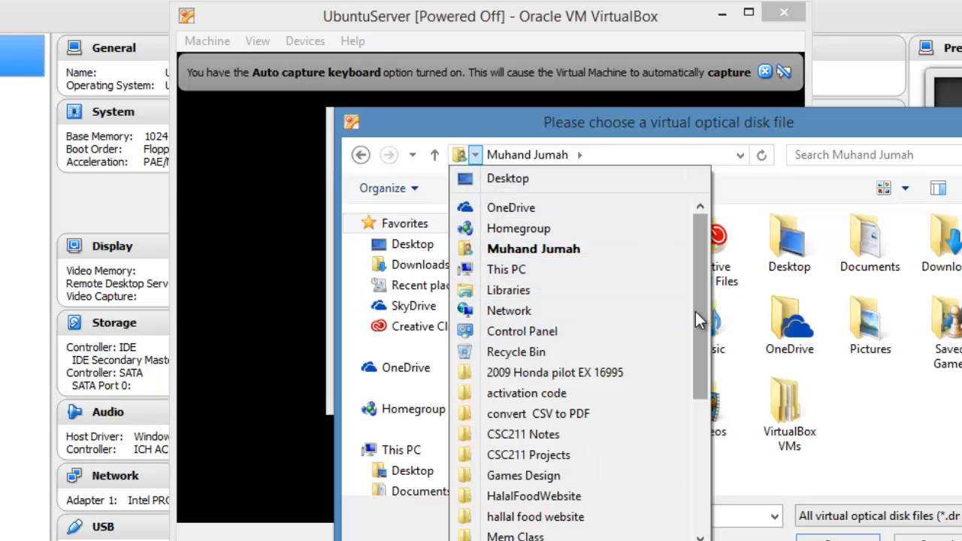
left_click(628, 269)
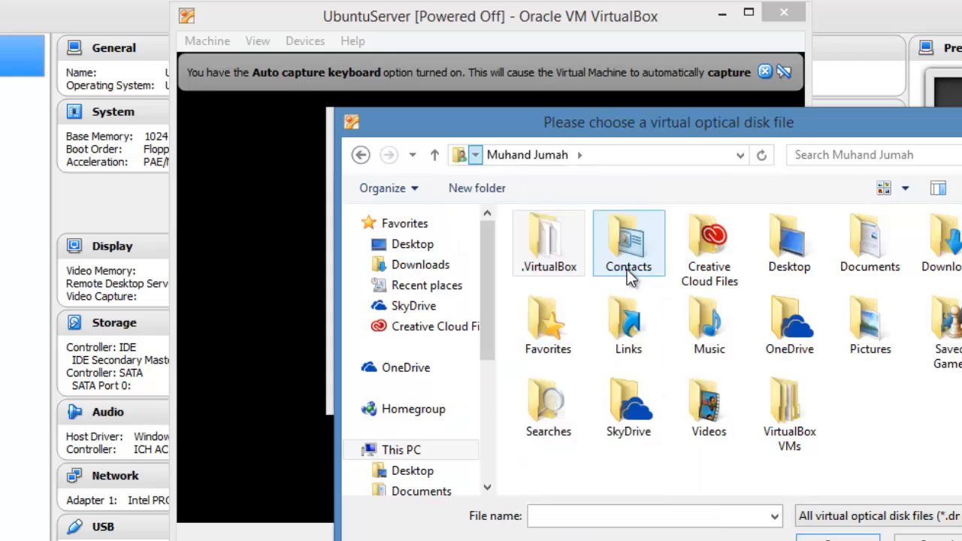
scroll(785, 402, "down", 3)
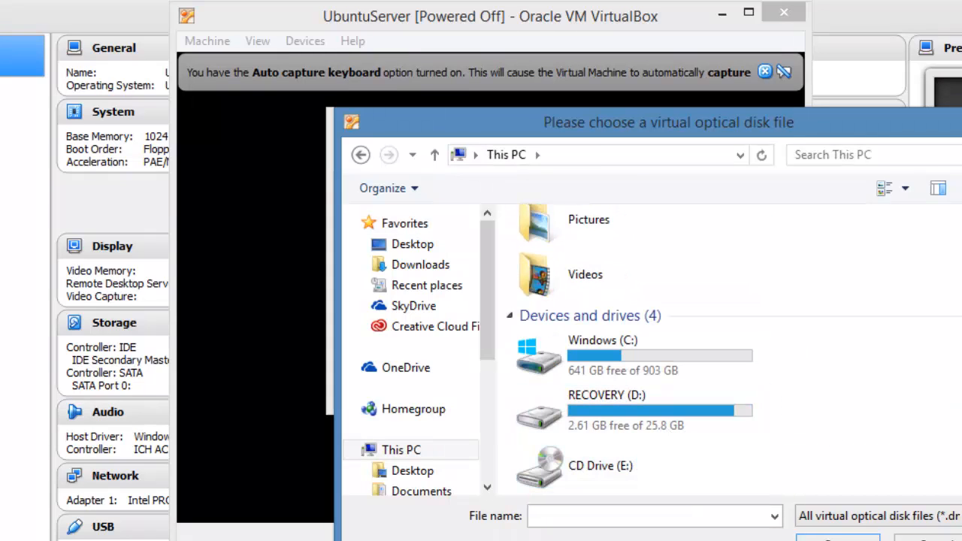
scroll(691, 445, "down", 1)
double_click(696, 465)
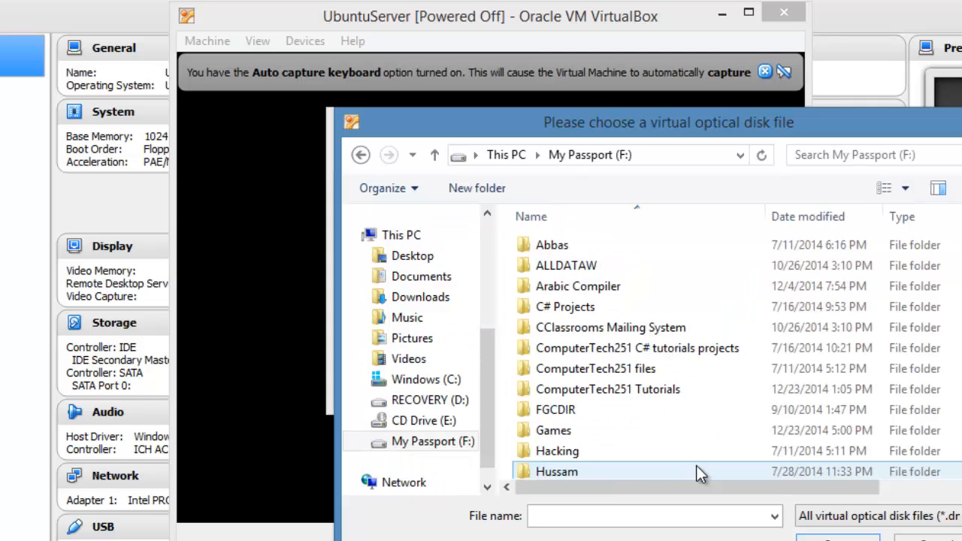
Step: Select ubuntu-12.04.5-server-i386.iso from Operating Systems, Ubuntu Server 12.04.05 LTS (x32), as the start-up disk
scroll(955, 323, "down", 5)
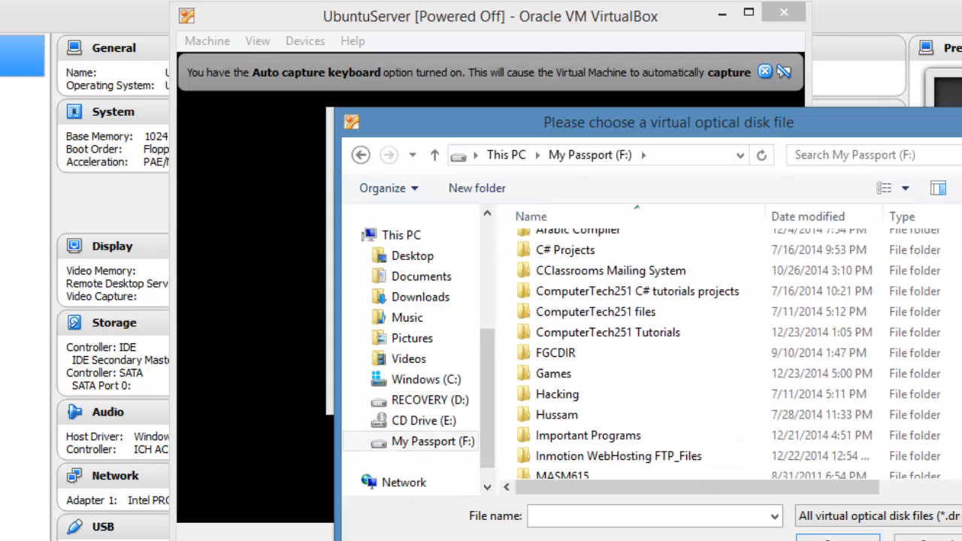
left_click(955, 324)
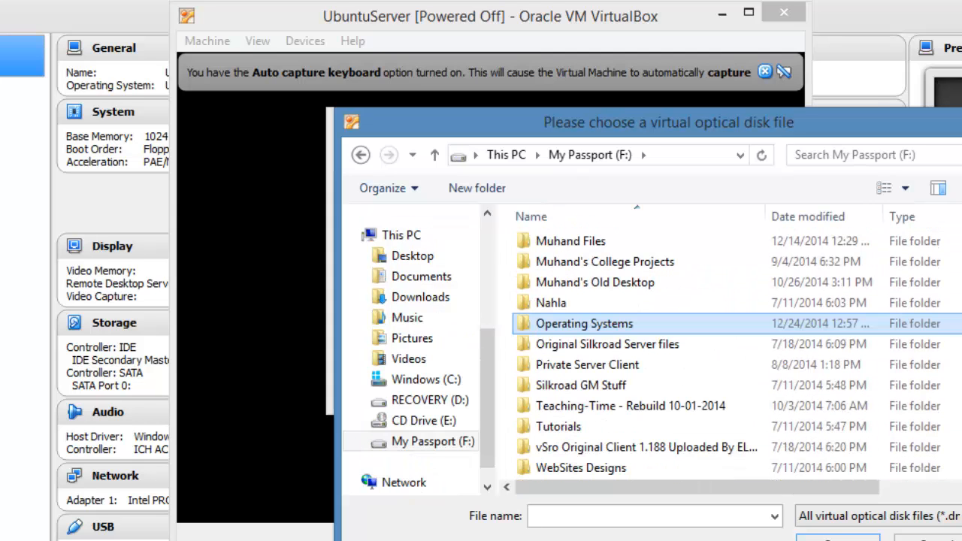
double_click(625, 324)
left_click(587, 328)
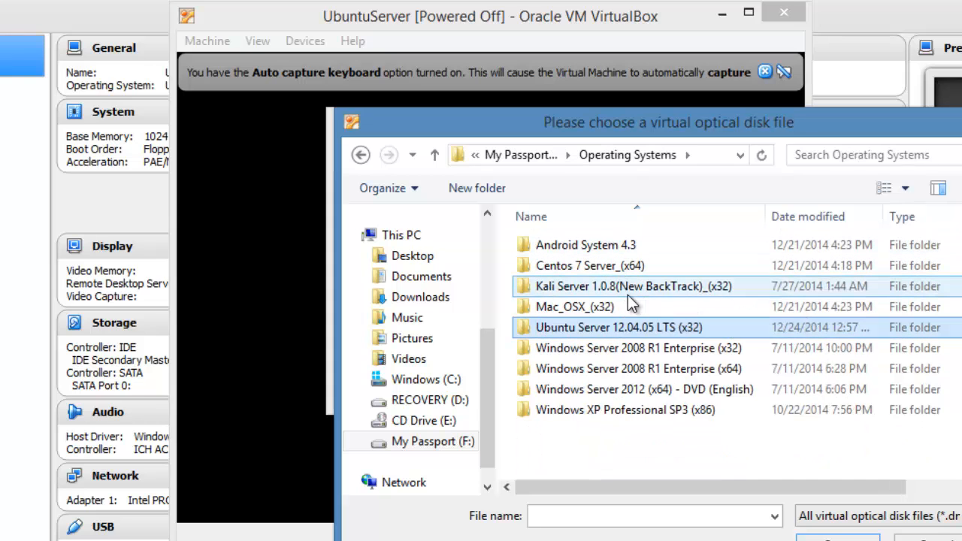
double_click(587, 330)
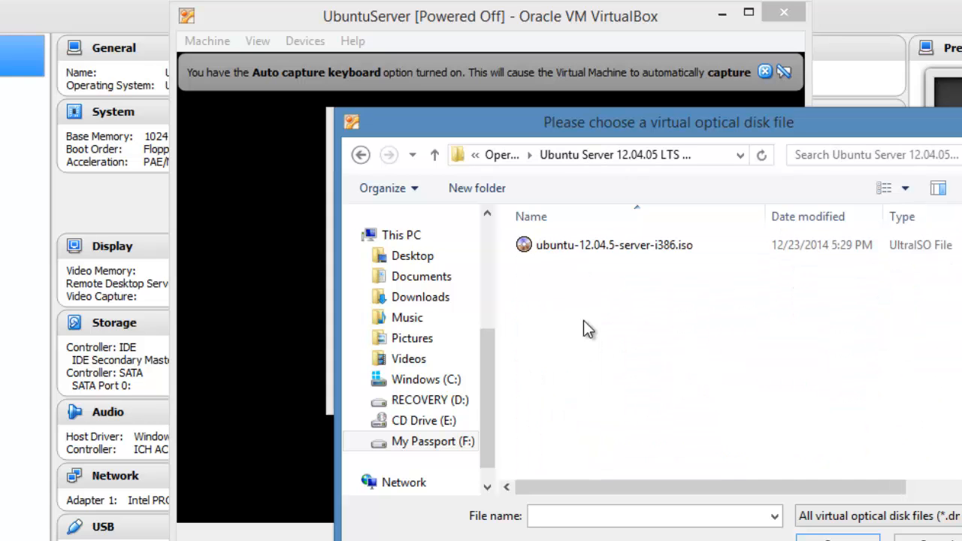
left_click(545, 245)
left_click(838, 538)
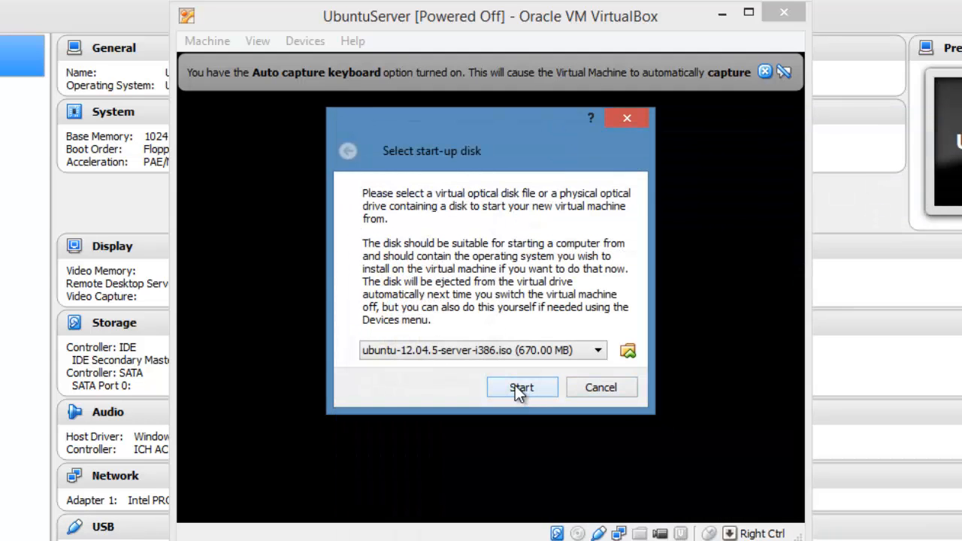
Step: Boot the virtual machine from the selected ISO, dismiss the auto capture keyboard notice, and let the machine capture the input
left_click(515, 386)
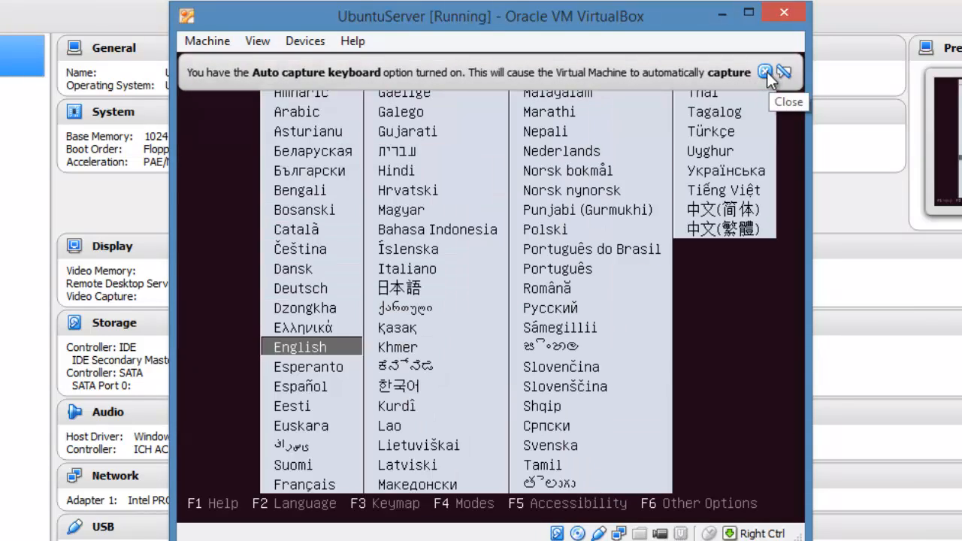
left_click(765, 73)
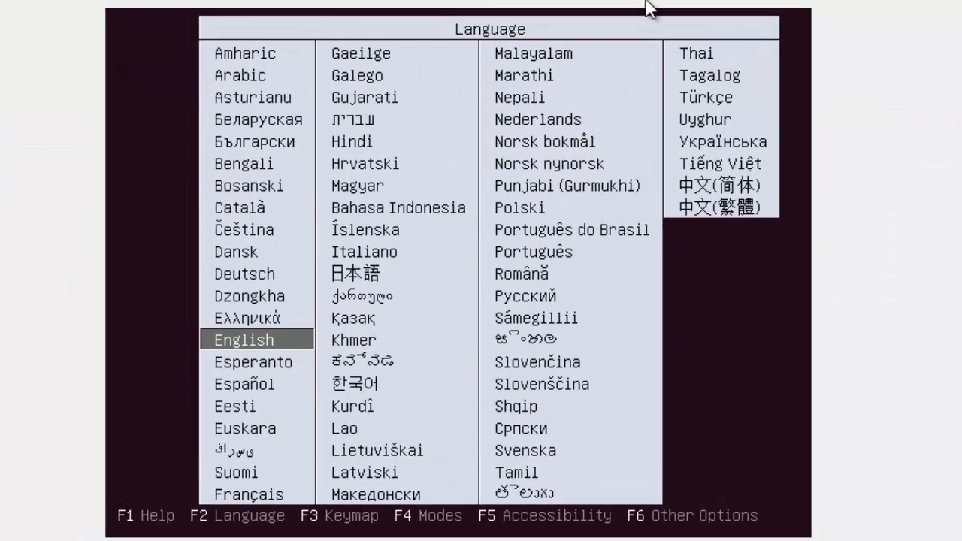
left_click(715, 277)
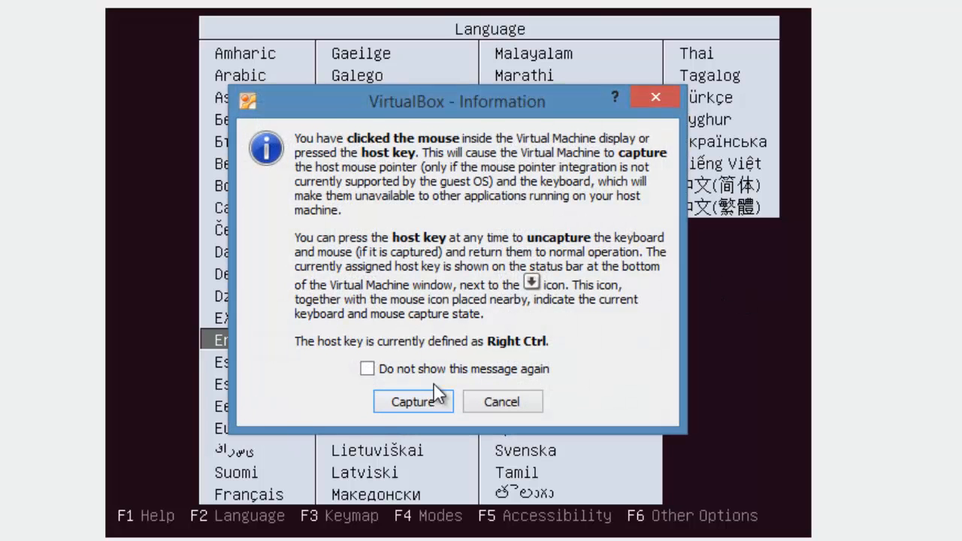
left_click(409, 399)
Step: Choose English as the boot menu language and launch Install Ubuntu Server
key("Up")
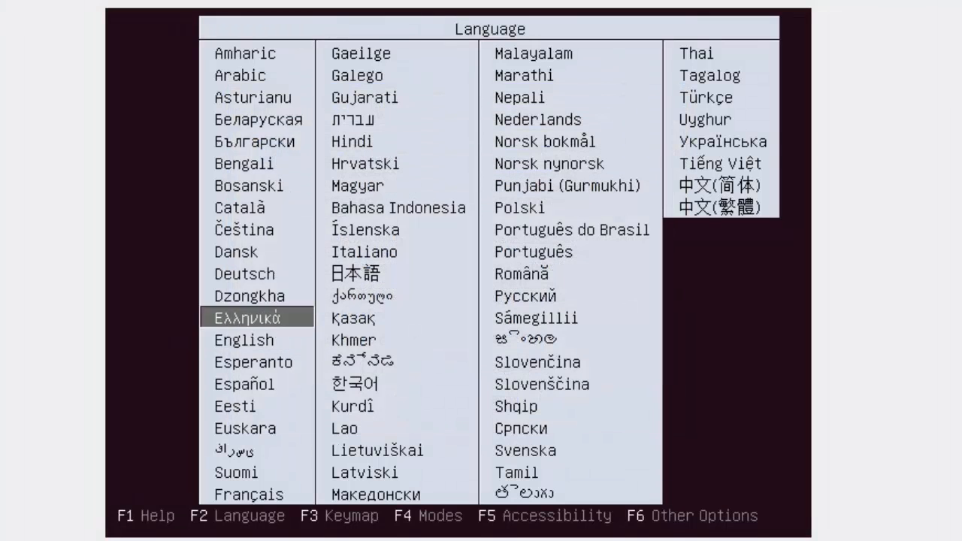
key("Down")
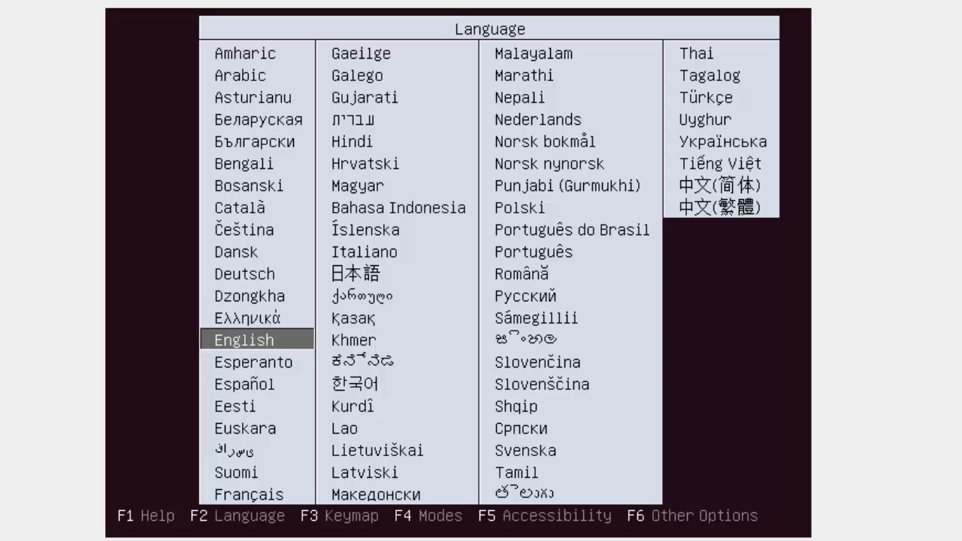
key("Return")
key("Down")
key("Up")
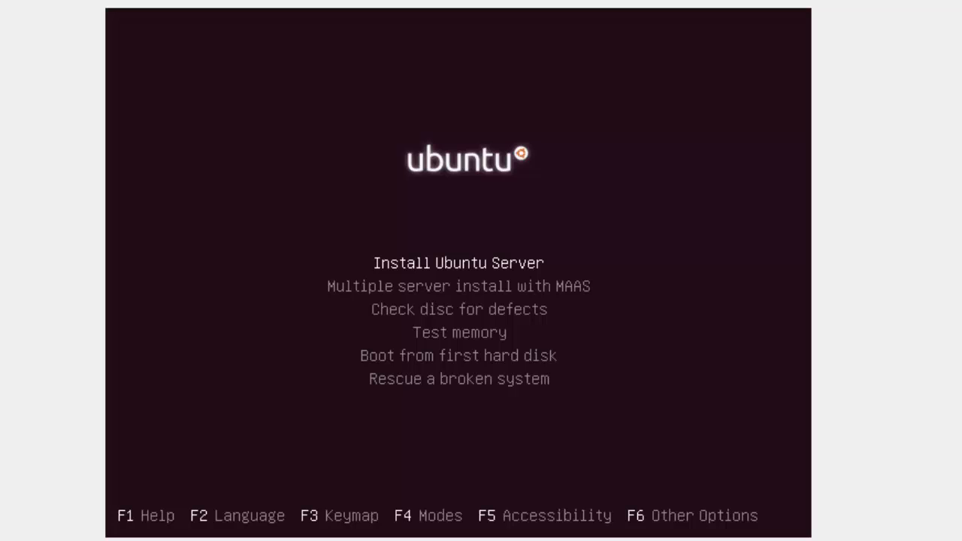
key("Return")
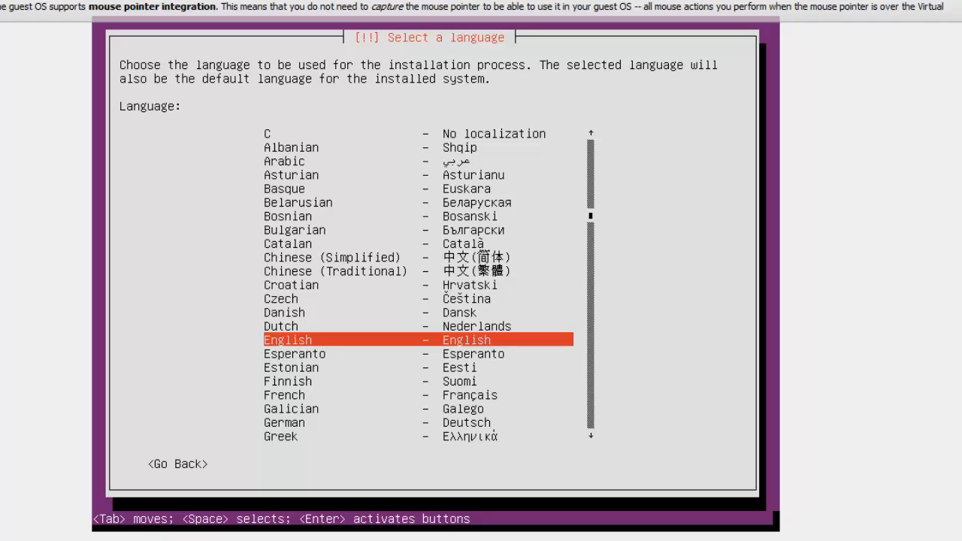
Step: Choose English as the installation language and United States as the location
key("Down")
key("Up")
key("Return")
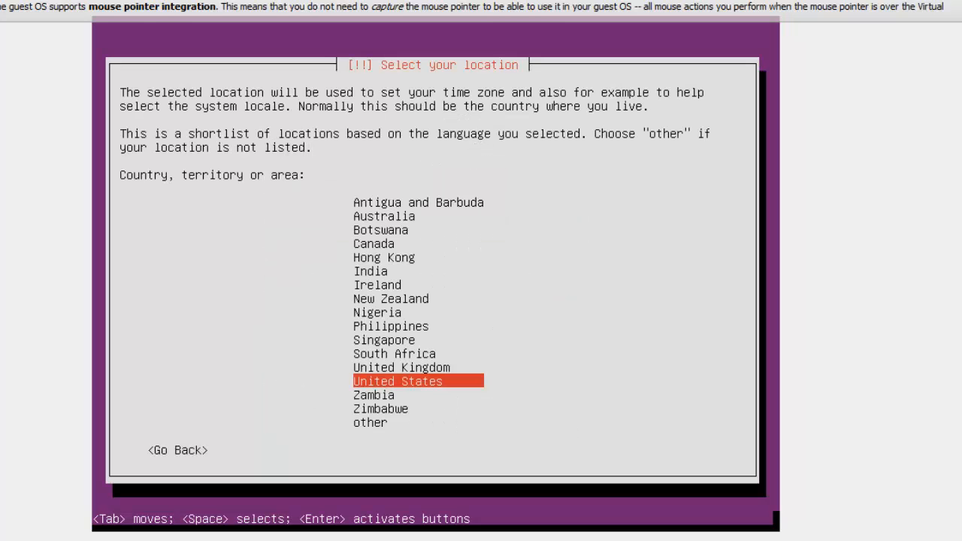
key("Up")
key("Down")
key("Return")
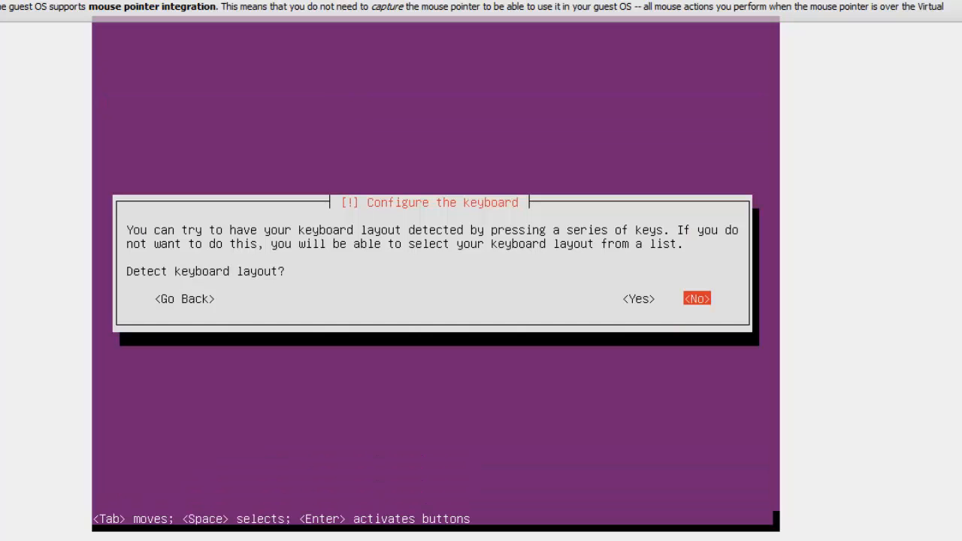
Step: Opt to have the keyboard layout detected and answer the key prompts with y and w
key("Left")
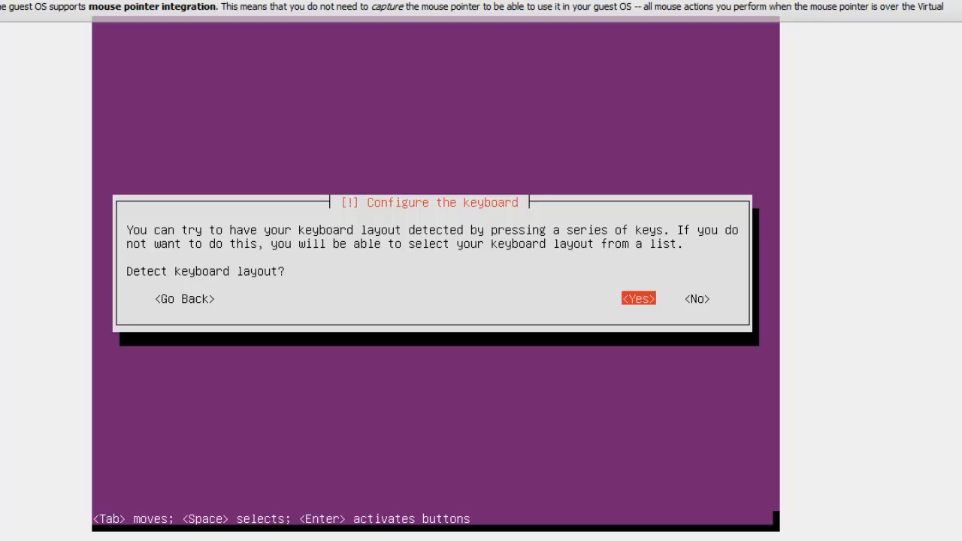
key("Right")
key("Left")
key("Return")
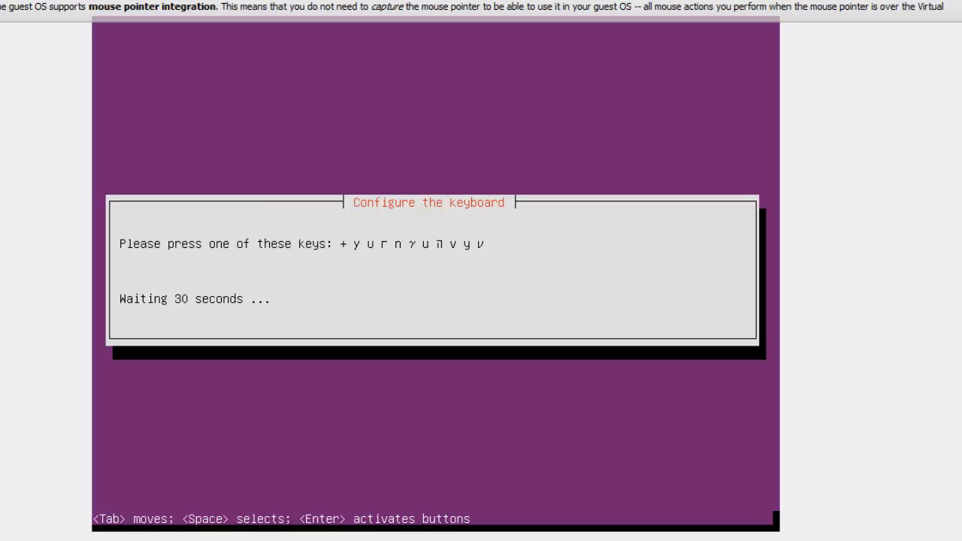
key("y")
key("w")
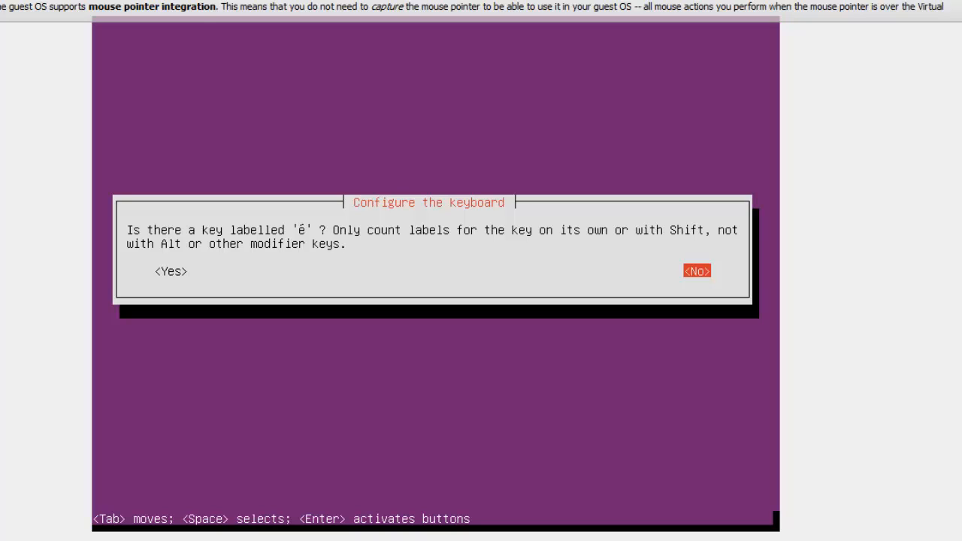
Step: Answer No to the remaining keyboard label questions and accept the detected "us" layout
key("Return")
key("Return")
key("Return")
key("Return")
key("Return")
key("Return")
key("Return")
key("Return")
key("Return")
key("Return")
key("Return")
key("Return")
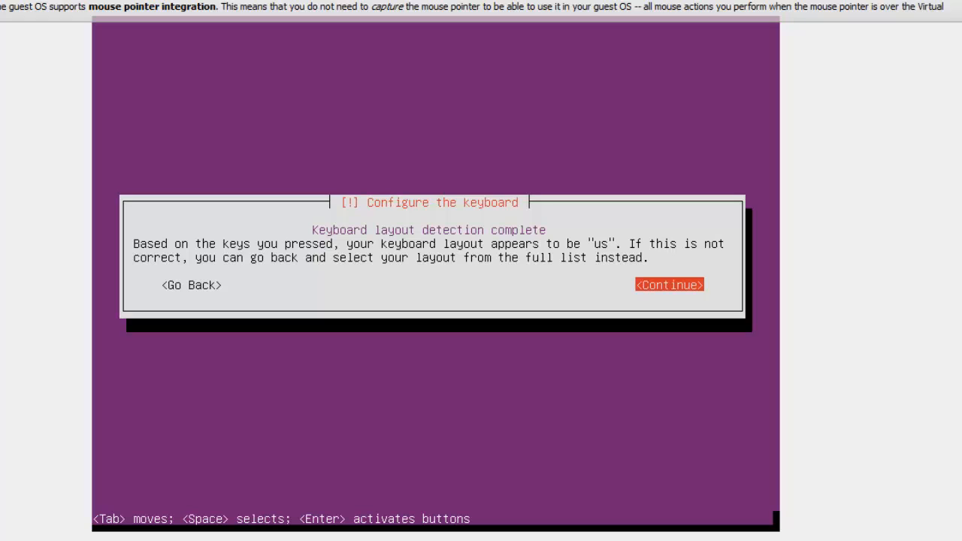
key("Return")
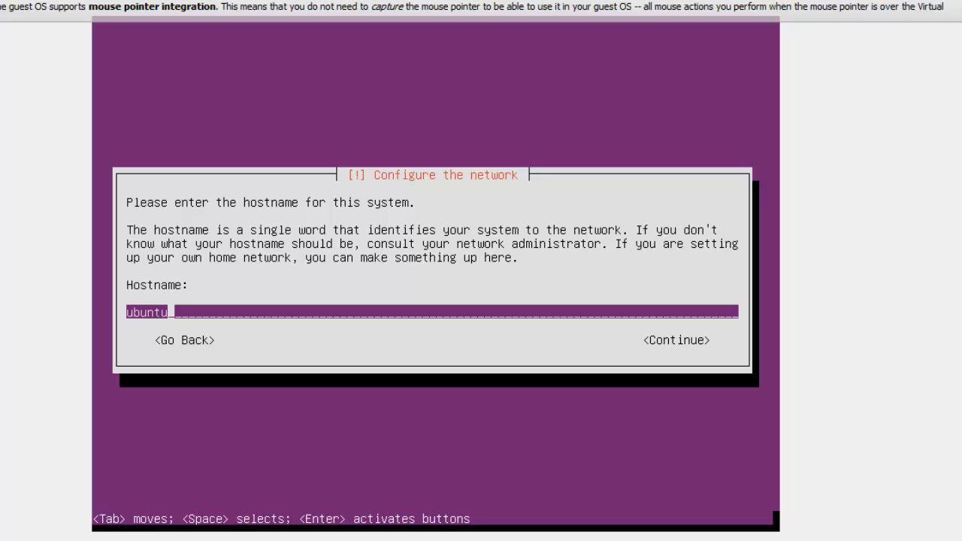
Step: Replace the default hostname with server1
key("BackSpace")
key("BackSpace")
key("BackSpace")
key("BackSpace")
key("BackSpace")
key("BackSpace")
type("ser ve")
key("BackSpace")
key("BackSpace")
key("BackSpace")
key("BackSpace")
key("BackSpace")
type("erve")
key("BackSpace")
key("BackSpace")
key("BackSpace")
key("BackSpace")
type("erver1.yopu")
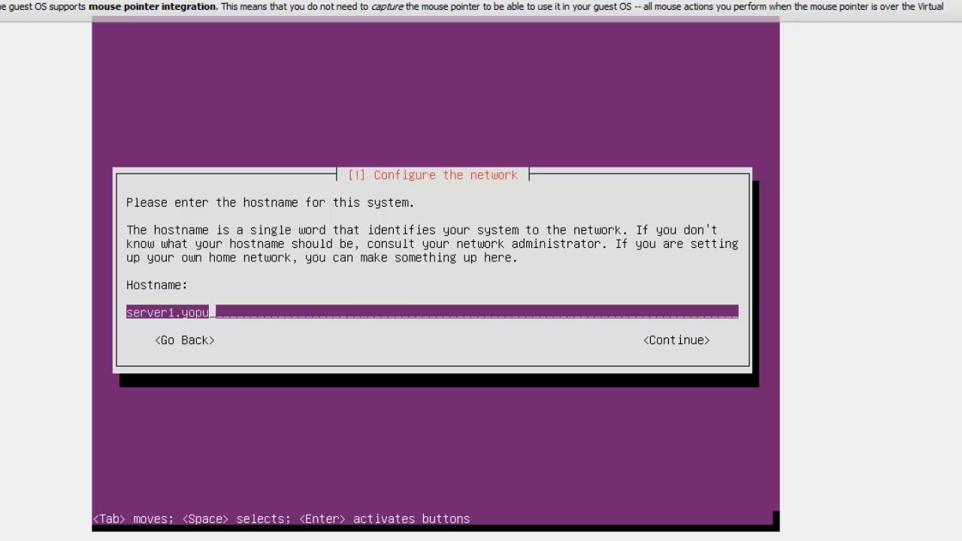
key("BackSpace")
key("BackSpace")
type("utubetutorial")
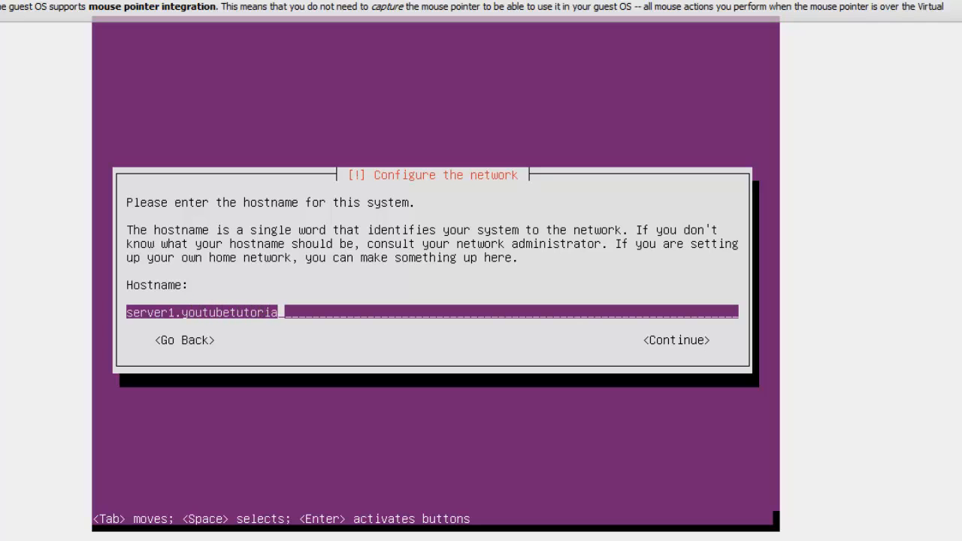
key("BackSpace")
key("BackSpace")
key("BackSpace")
key("BackSpace")
key("BackSpace")
key("BackSpace")
key("BackSpace")
key("BackSpace")
key("BackSpace")
key("BackSpace")
key("BackSpace")
key("BackSpace")
key("BackSpace")
key("BackSpace")
key("BackSpace")
key("BackSpace")
key("BackSpace")
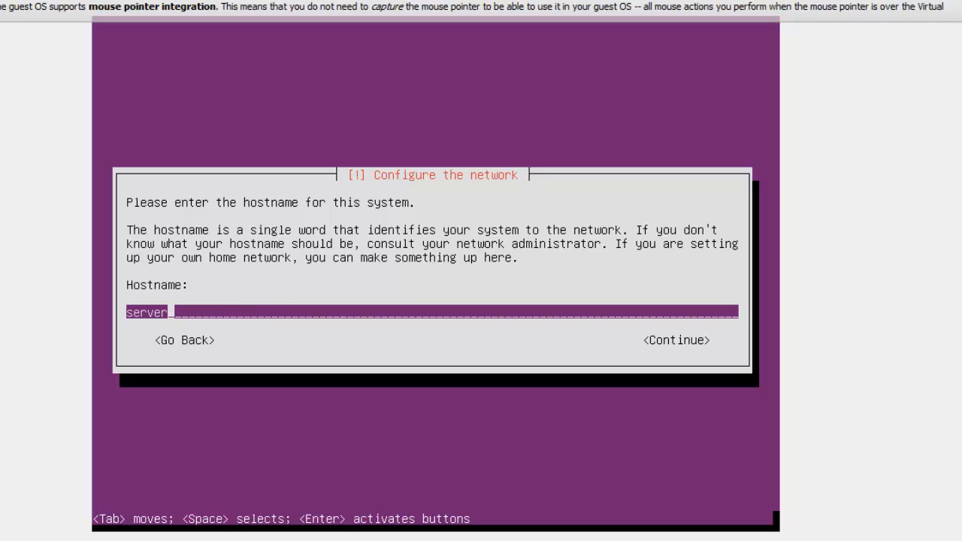
Step: Complete the hostname as server1.copmutertech.com and continue to the user account setup
type("1.copmute")
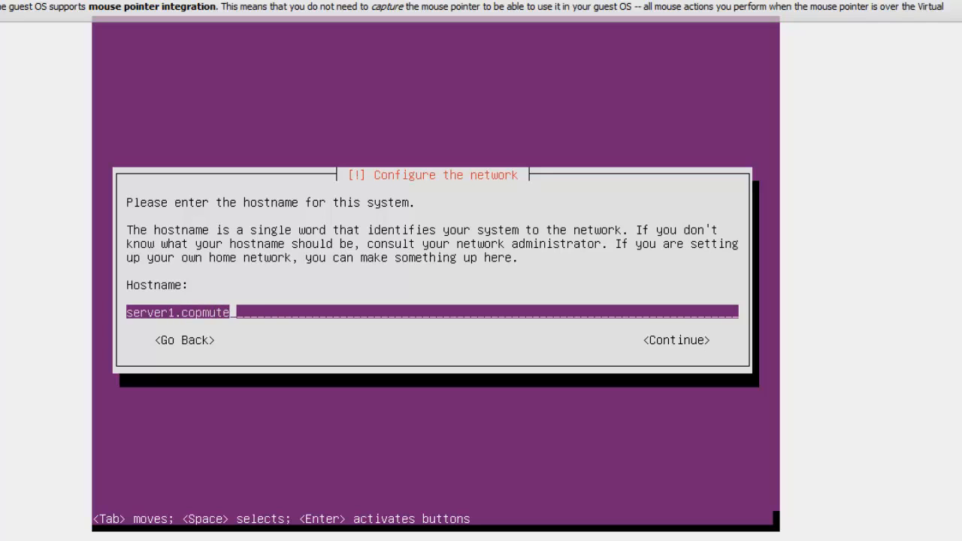
type("rtech.com")
key("Left")
key("Left")
key("Left")
key("Left")
key("Left")
key("Left")
key("Left")
key("Left")
key("Left")
key("Left")
key("Left")
key("Left")
key("Left")
key("Left")
key("Left")
key("Left")
key("Left")
key("Left")
key("Left")
key("Left")
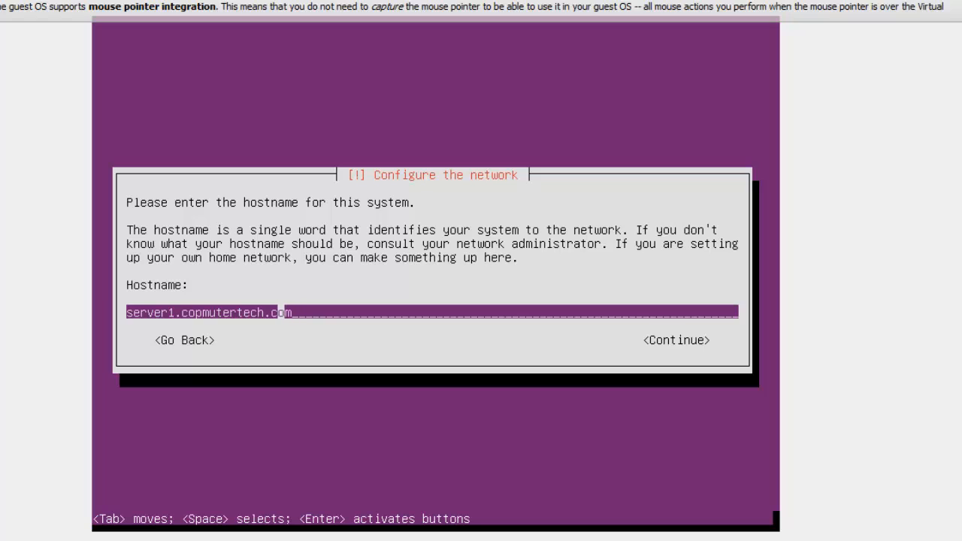
key("Right")
key("Right")
key("Right")
key("Right")
key("Right")
key("Right")
key("Right")
key("Right")
key("Right")
key("Right")
key("Right")
key("Right")
key("Right")
key("Right")
key("Right")
key("Right")
key("Right")
key("Right")
key("Right")
key("Right")
key("Right")
key("Right")
key("Right")
key("Left")
key("Left")
key("Left")
key("Left")
key("Left")
key("Left")
key("Left")
key("Left")
key("Left")
key("Right")
key("Right")
key("Right")
key("Right")
key("Right")
key("Right")
key("Right")
key("Right")
key("Right")
key("Return")
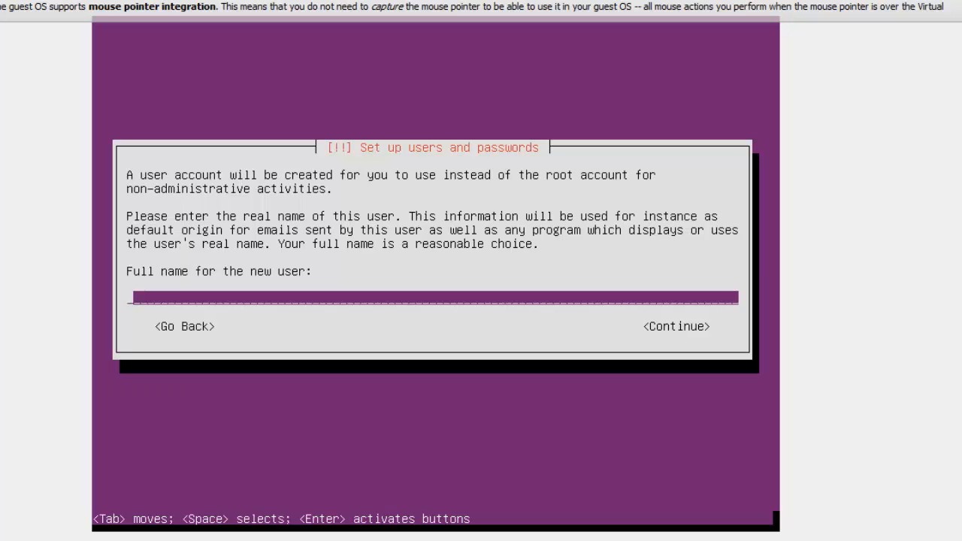
Step: Enter the new user's full name, first and last name capitalised, and continue
type("muhand")
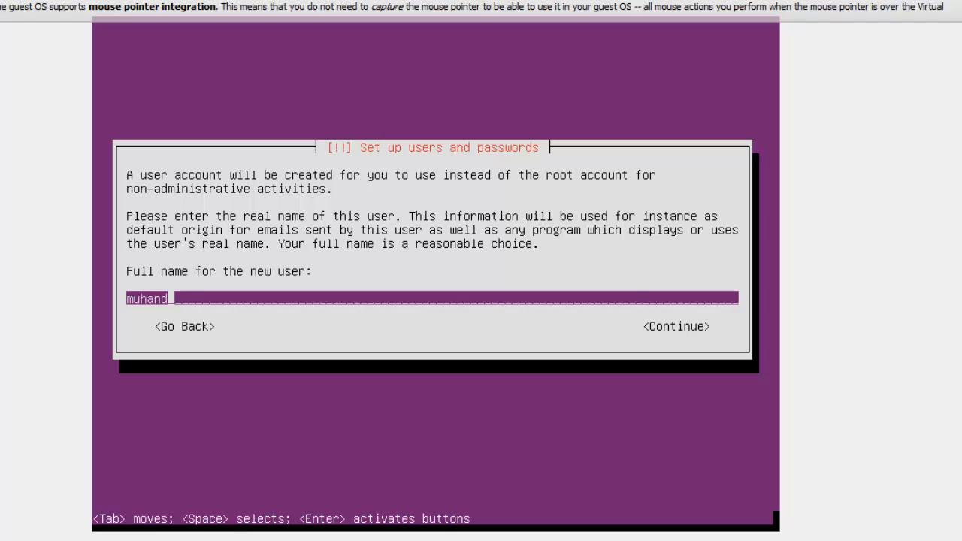
key("BackSpace")
key("BackSpace")
key("BackSpace")
key("BackSpace")
key("BackSpace")
key("BackSpace")
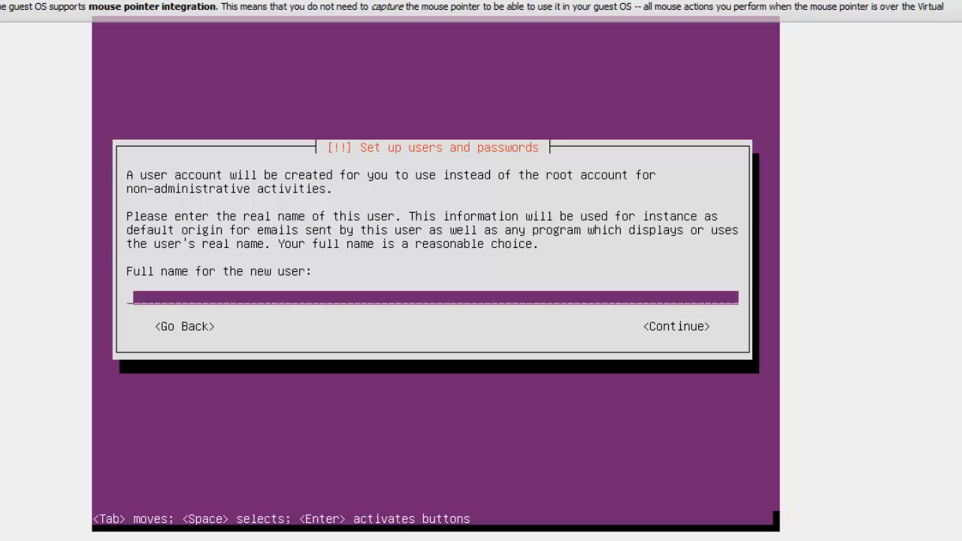
type("Muhand Ju")
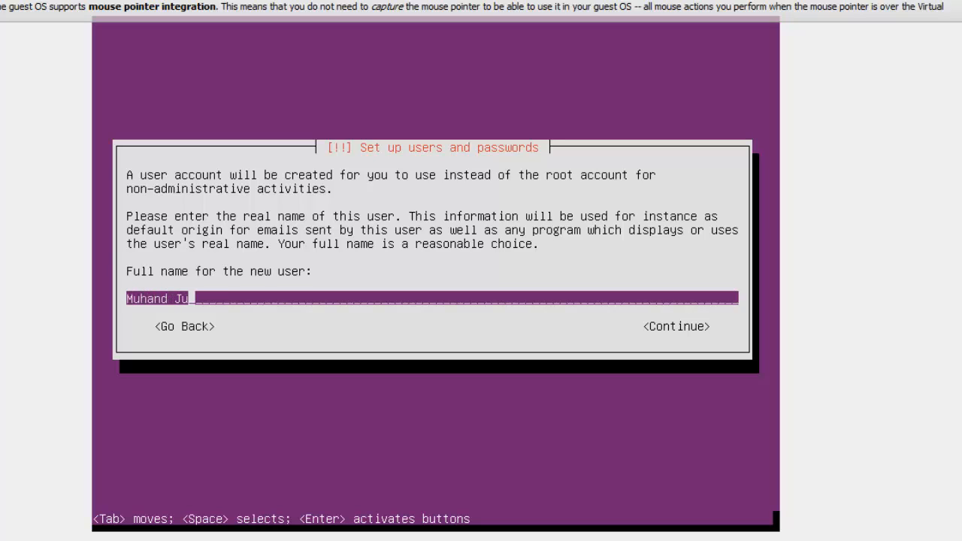
type("mah")
key("Return")
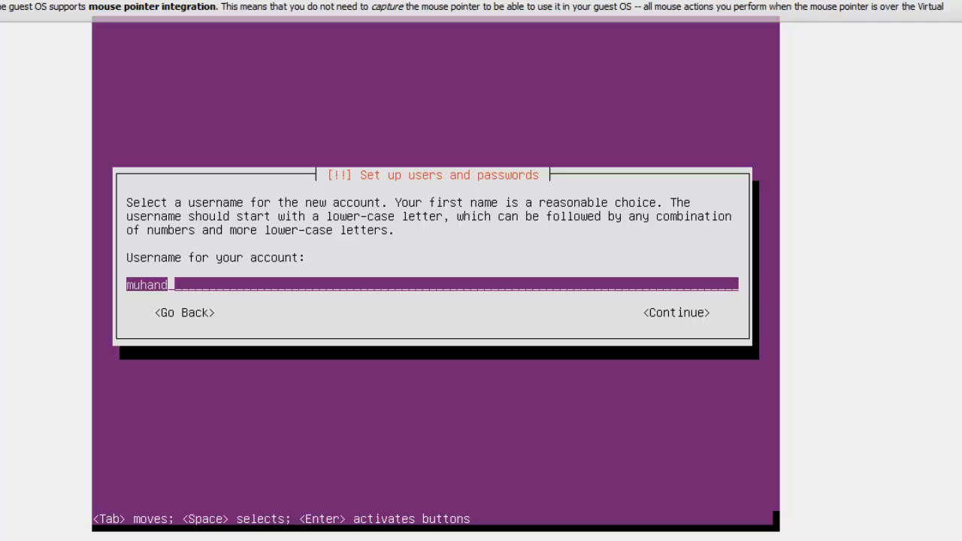
Step: Enter the user's lower-case first name as the account username and continue
key("BackSpace")
key("BackSpace")
key("BackSpace")
key("BackSpace")
key("BackSpace")
key("BackSpace")
type("muhand")
key("Return")
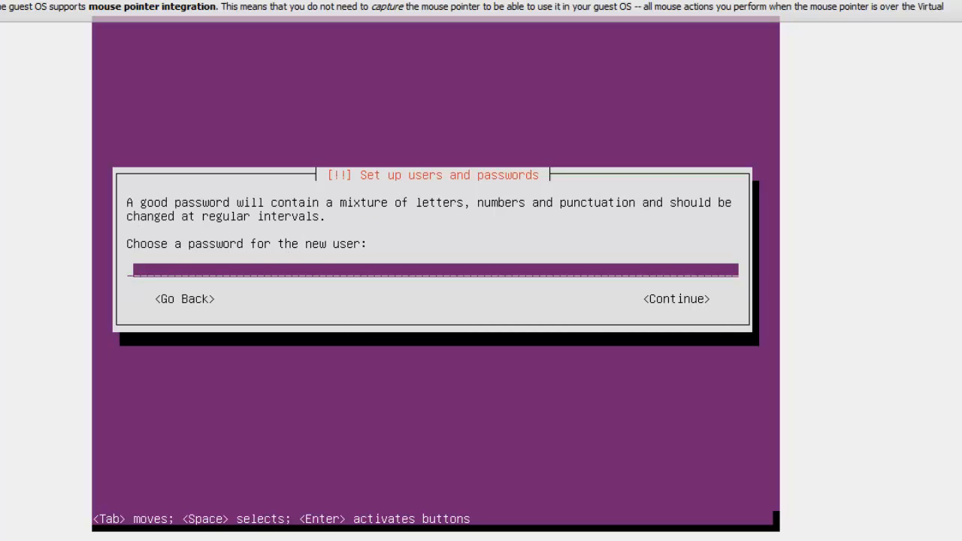
Step: Enter the new user's account password and re-enter the same password to verify it
type("*******")
key("Return")
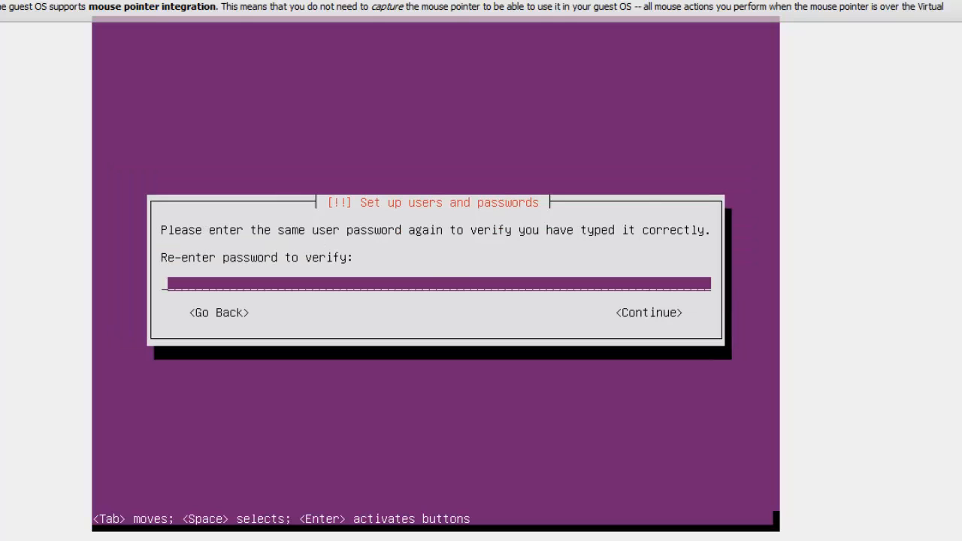
type("**")
key("BackSpace")
key("BackSpace")
type("*******")
key("Return")
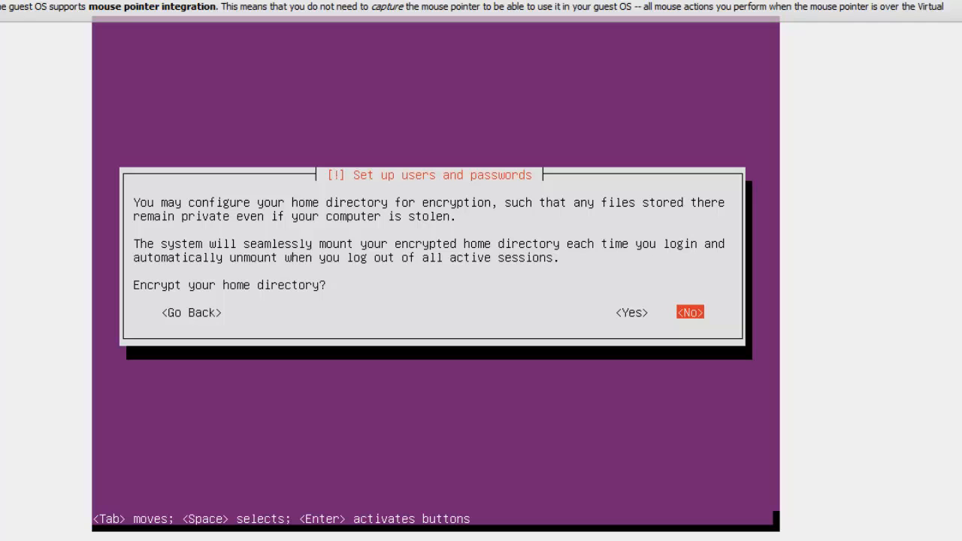
Step: Decline encryption of the home directory
key("Left")
key("Right")
key("Left")
key("Right")
key("Return")
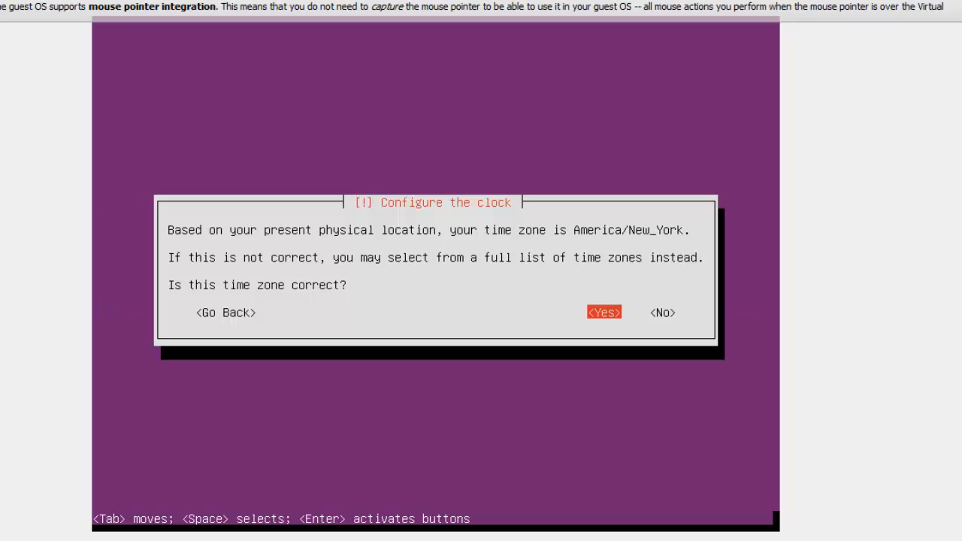
Step: Confirm America/New_York as the time zone
key("Tab")
key("shift+Tab")
key("Return")
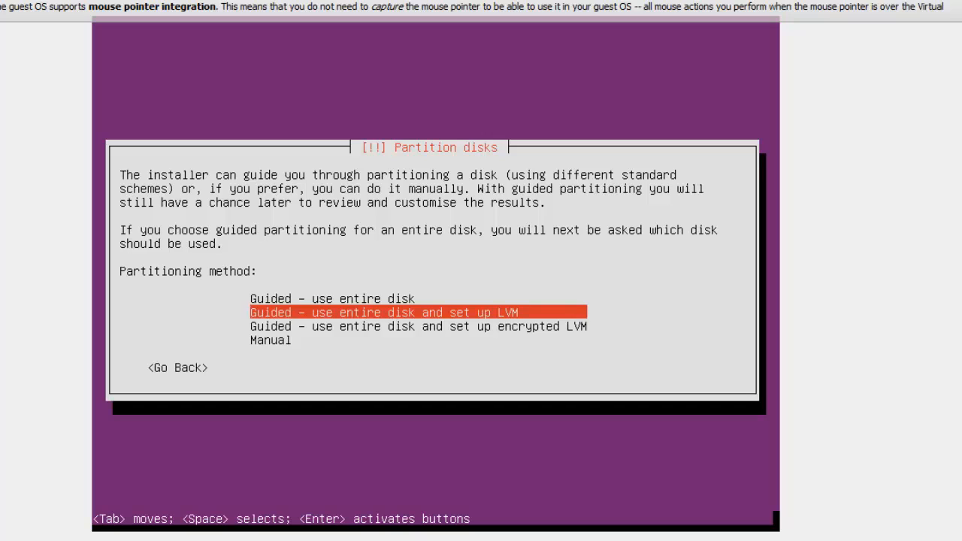
Step: Choose Guided - use entire disk as the partitioning method and select the SCSI3 (0,0,0) (sda) VBOX HARDDISK
key("Up")
key("Down")
key("Down")
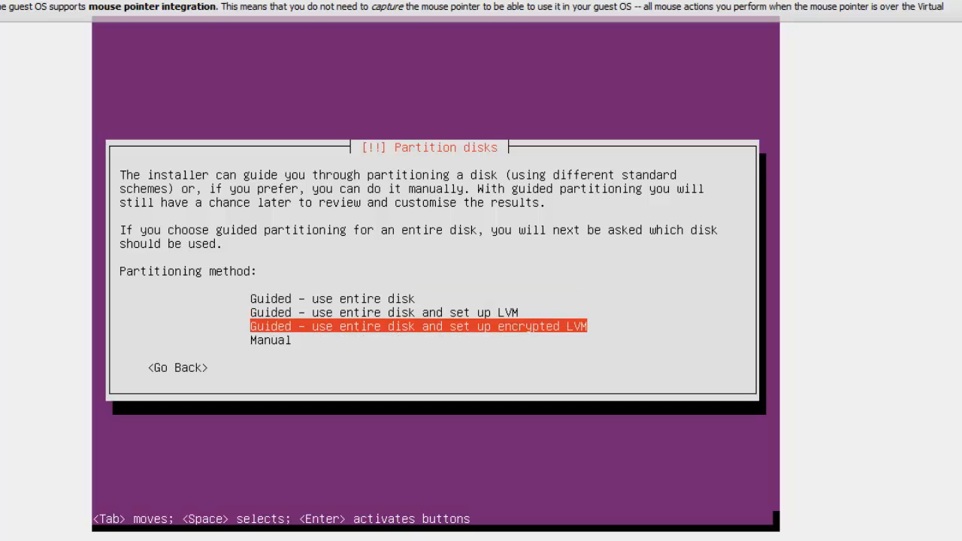
key("Up")
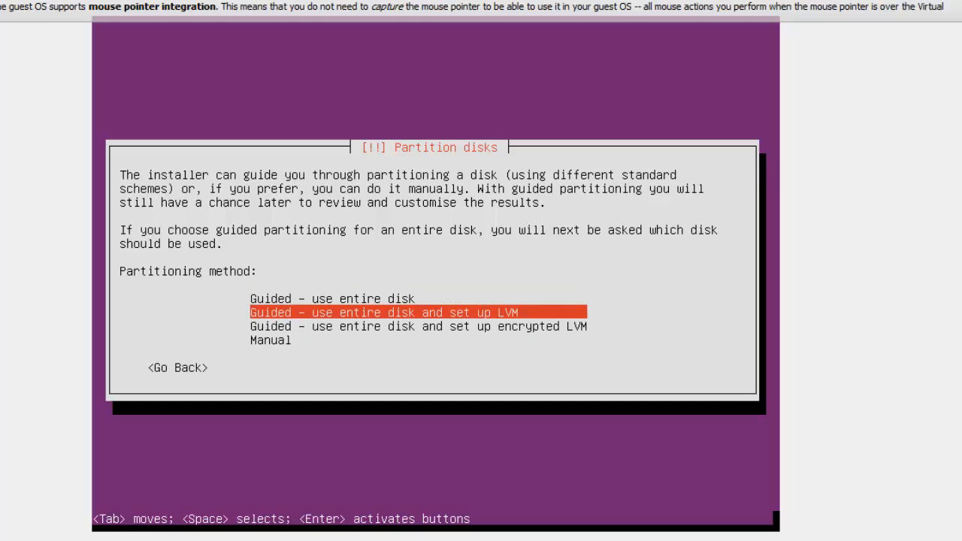
key("Up")
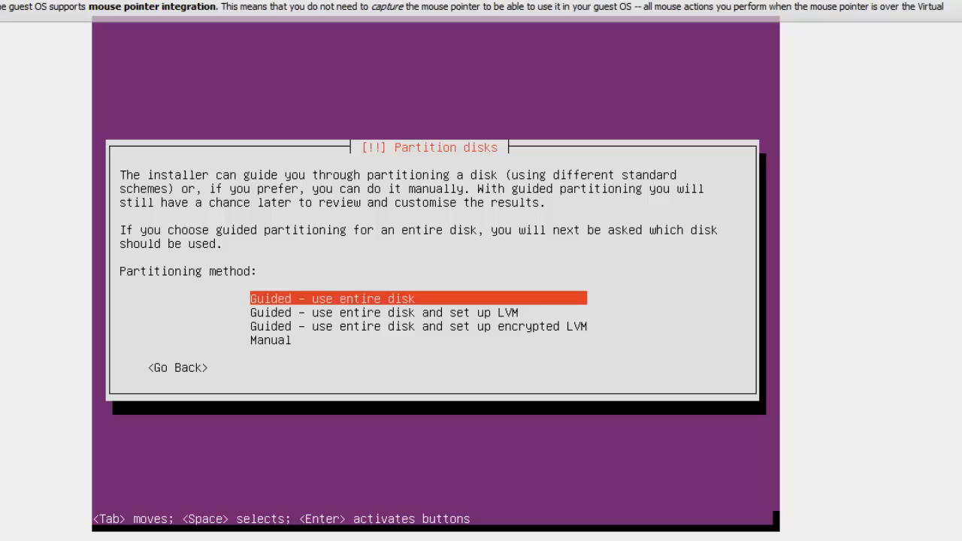
key("Return")
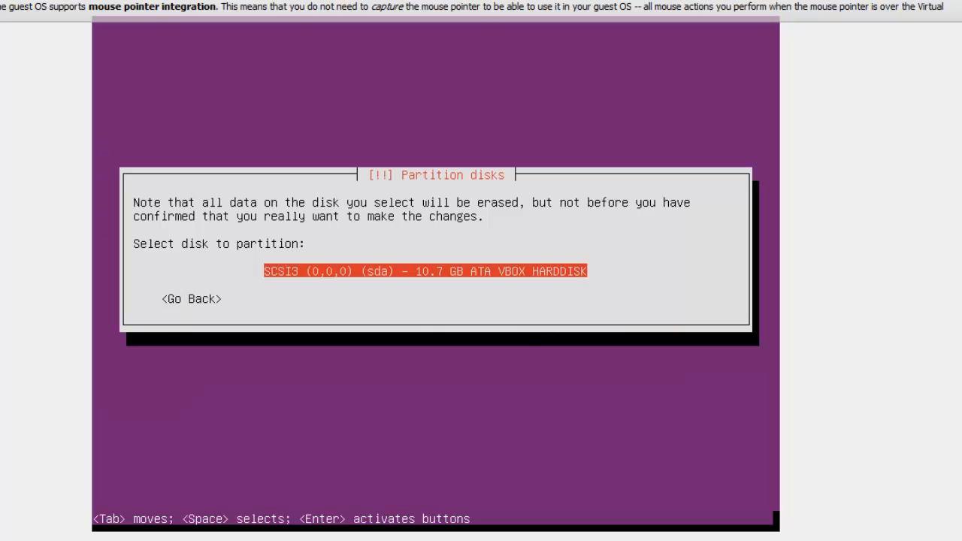
key("Return")
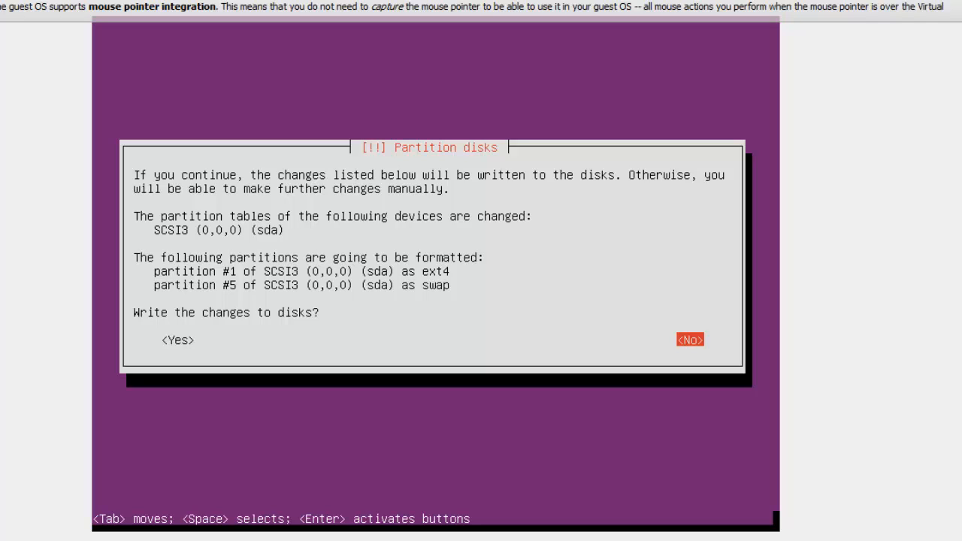
Step: Agree to write the partition changes to the disk and start installing the base system
key("Tab")
key("Tab")
key("Tab")
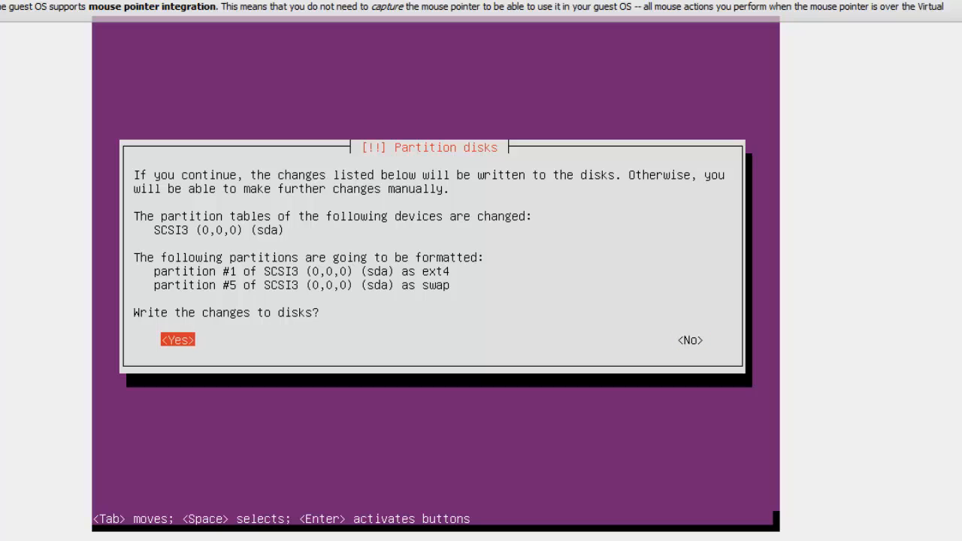
key("Tab")
key("Tab")
key("Return")
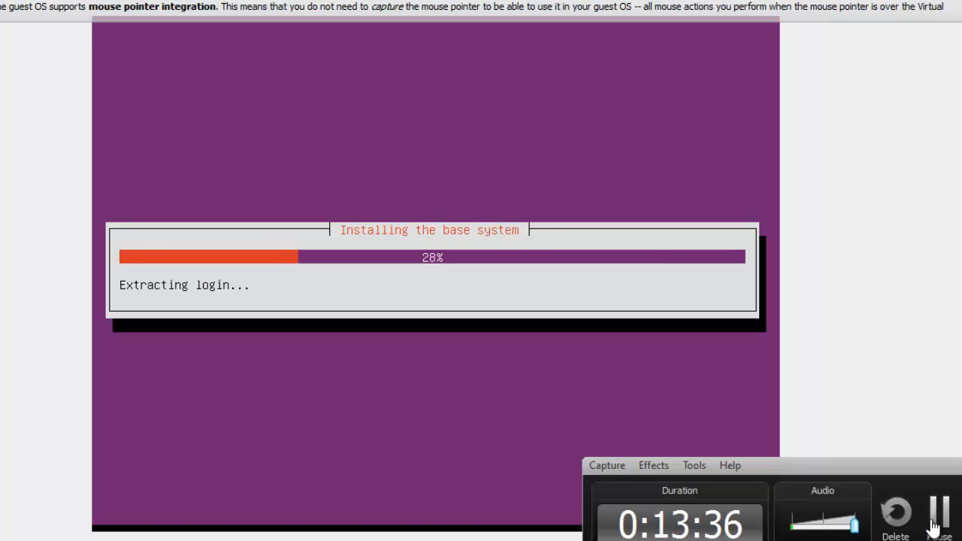
left_click(932, 514)
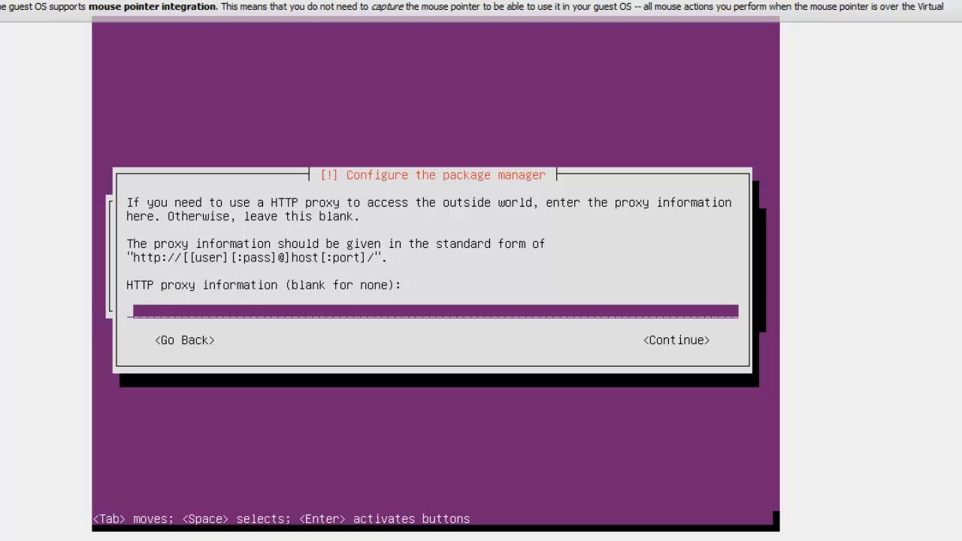
Step: Leave the HTTP proxy information blank and continue
key("Return")
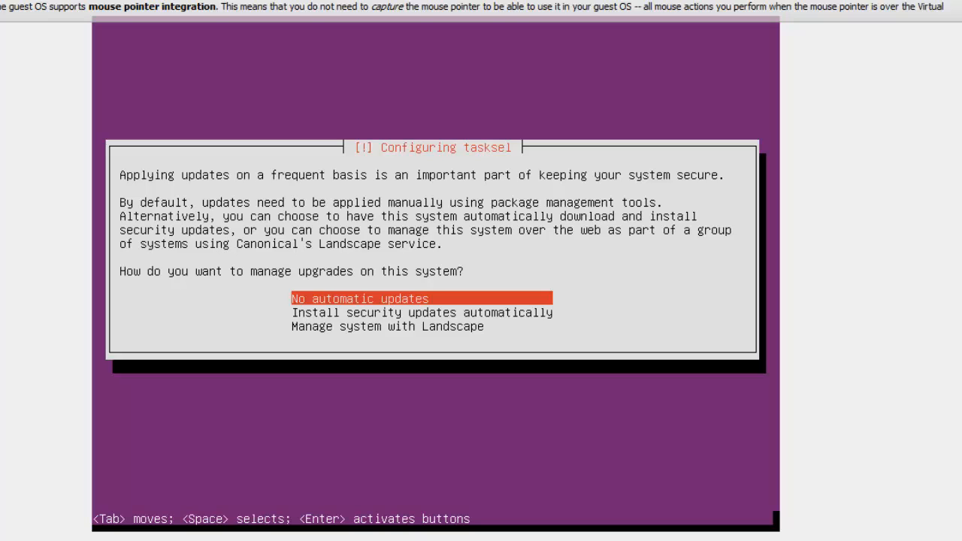
key("Down")
key("Up")
key("Down")
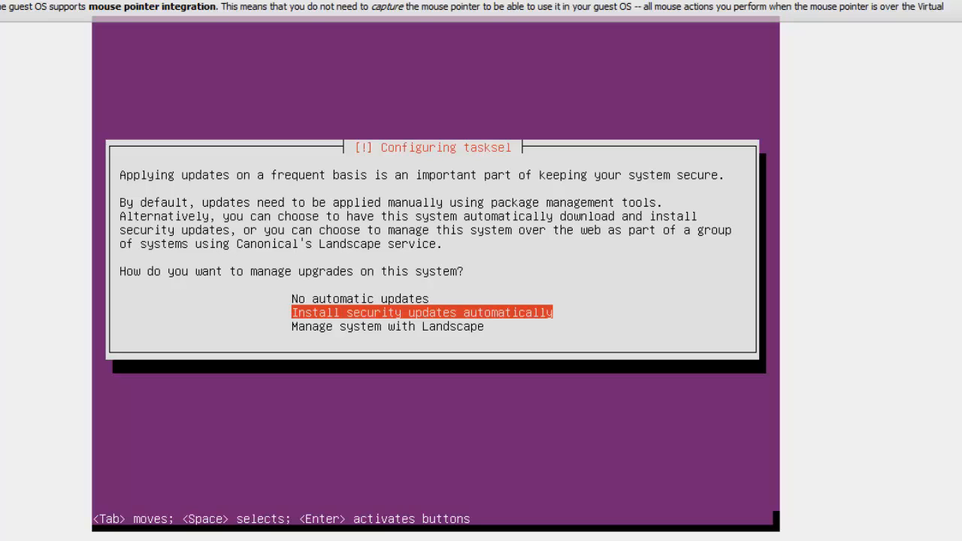
key("alt+F2")
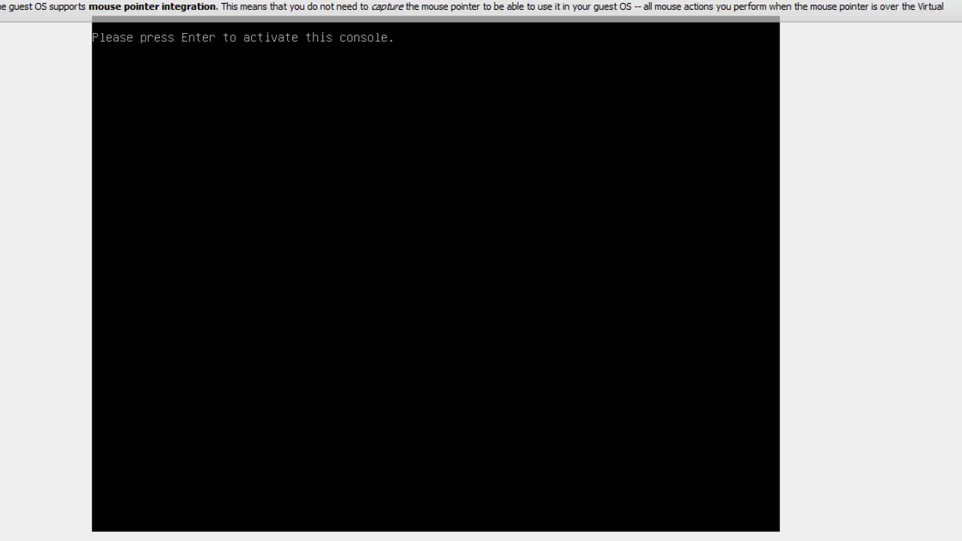
key("Escape")
key("BackSpace")
type("x")
key("BackSpace")
key("Return")
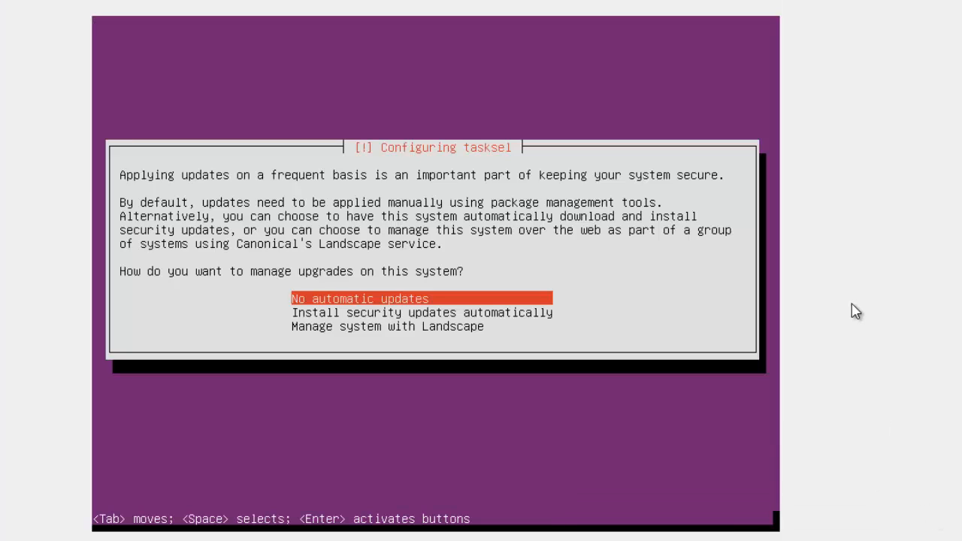
Step: Choose No automatic updates as the way to manage upgrades on this system
key("Down")
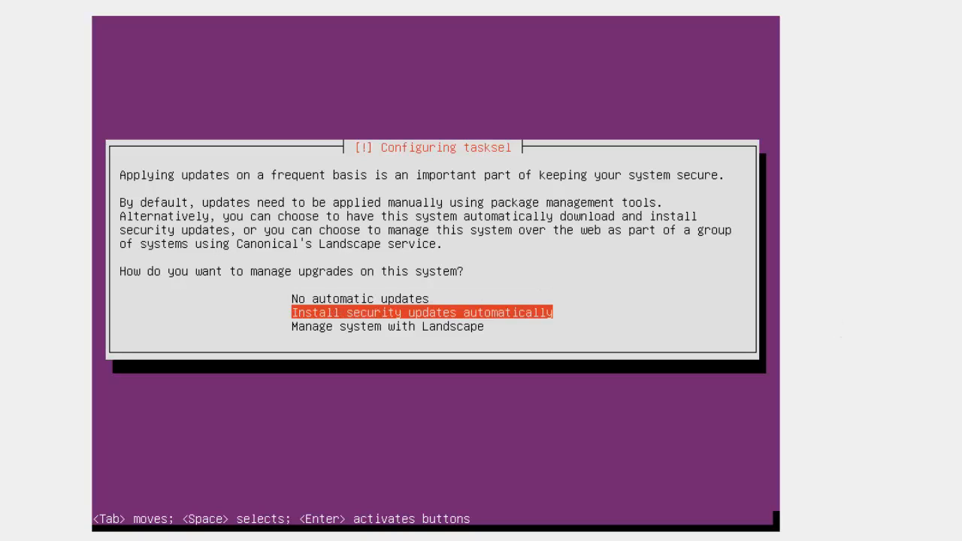
key("Up")
key("Down")
key("Up")
key("Down")
key("Up")
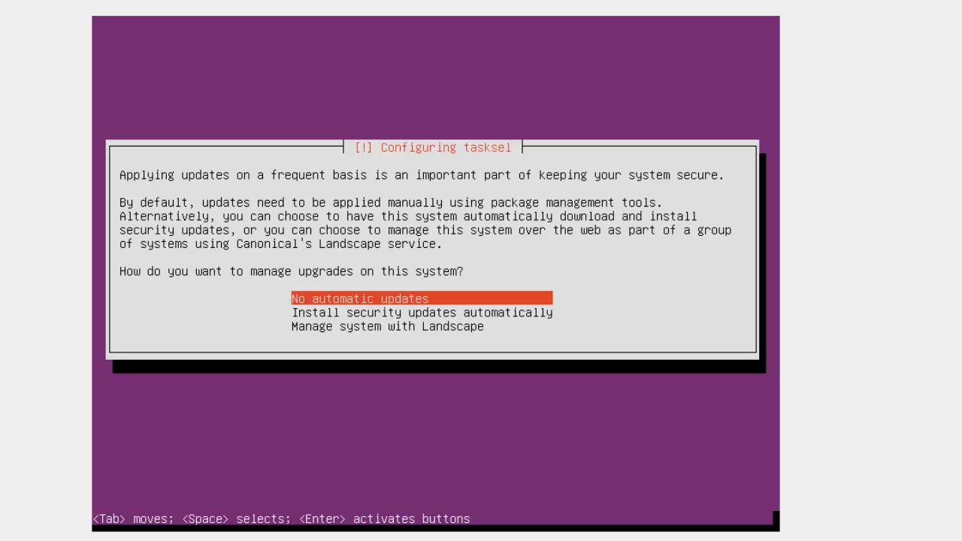
key("Down")
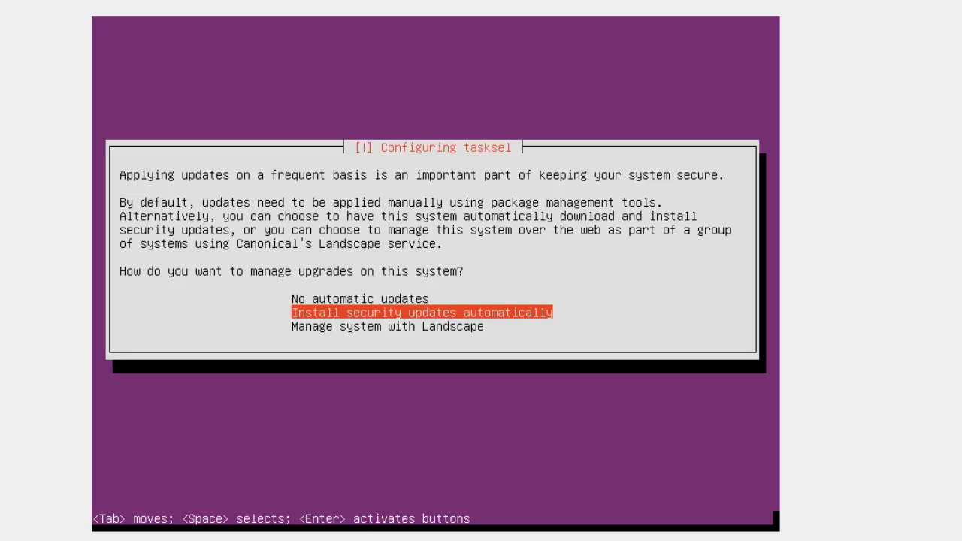
key("Up")
key("Return")
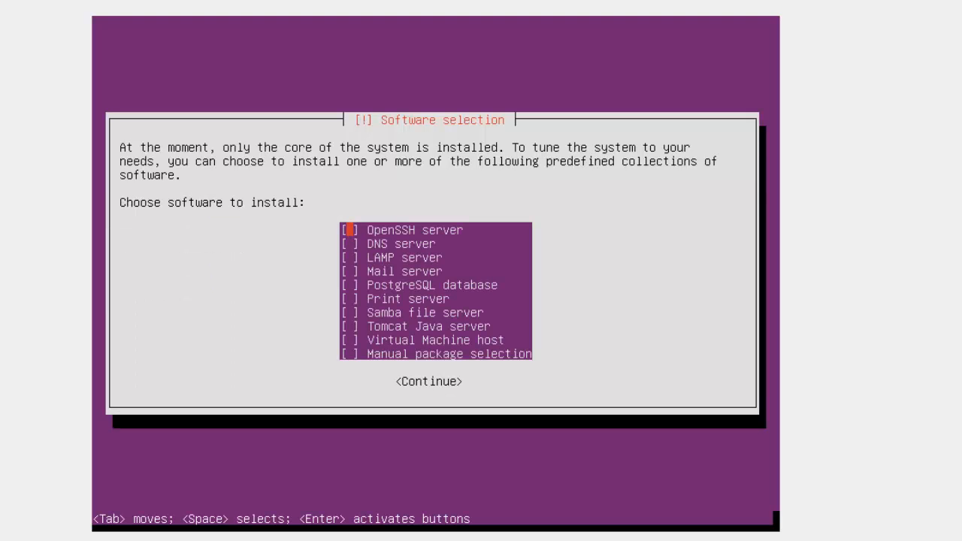
Step: Mark OpenSSH server for installation and close the PuTTY Configuration window
key("Down")
key("Up")
key("space")
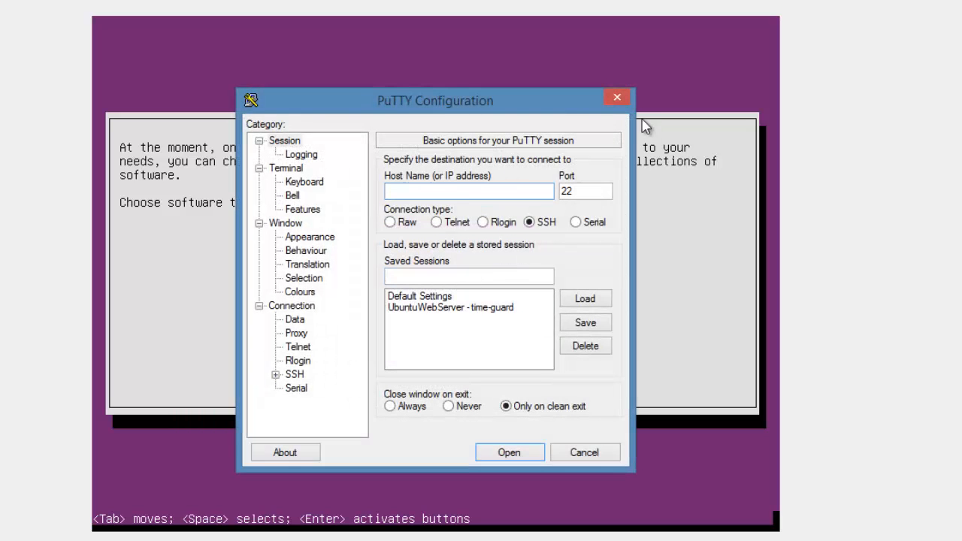
left_click(620, 98)
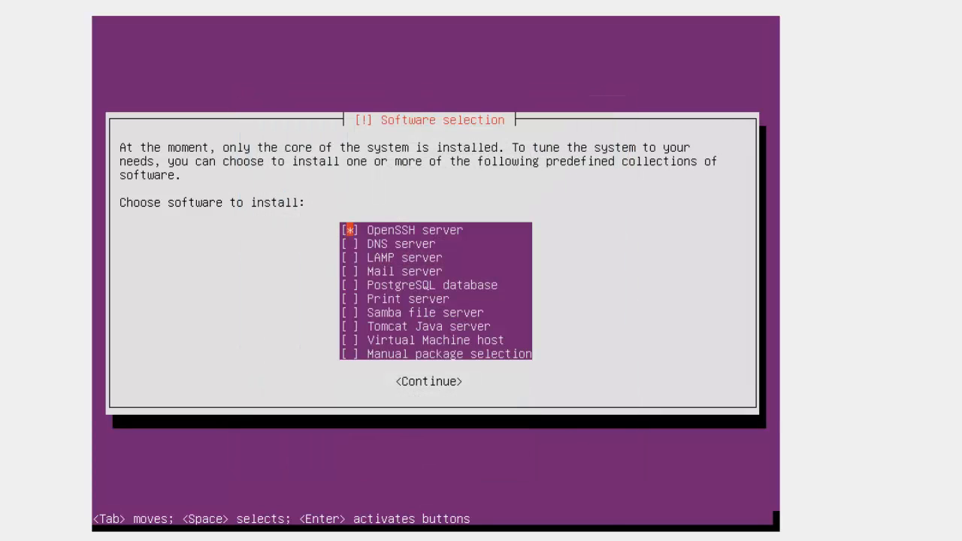
Step: Mark LAMP server for installation as well and continue with the selected software
key("Down")
key("Down")
key("space")
key("Down")
key("Down")
key("Down")
key("Down")
key("Up")
key("Up")
key("Up")
key("Down")
key("Up")
key("Down")
key("Down")
key("Down")
key("Down")
key("Down")
key("Return")
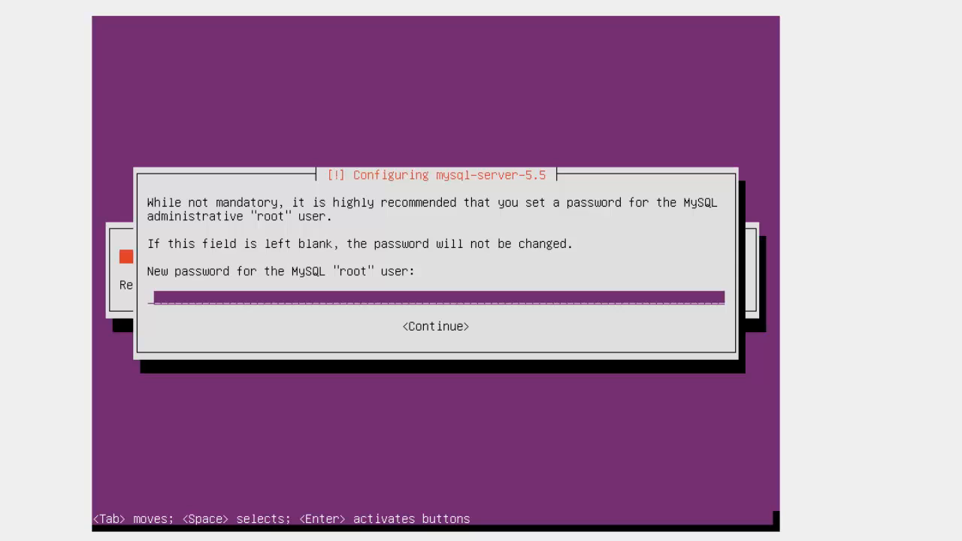
Step: Enter the new password for the MySQL root user and repeat it to confirm
type("*********")
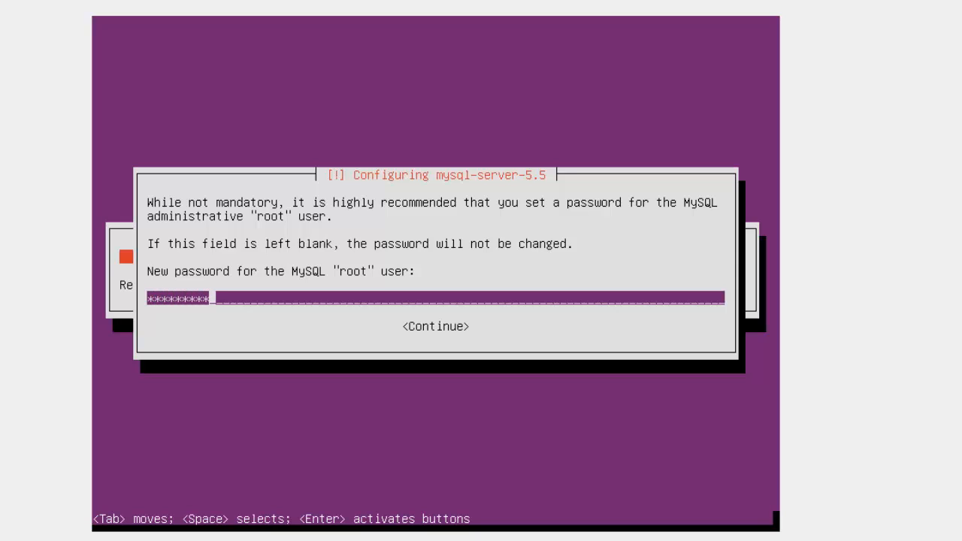
key("Return")
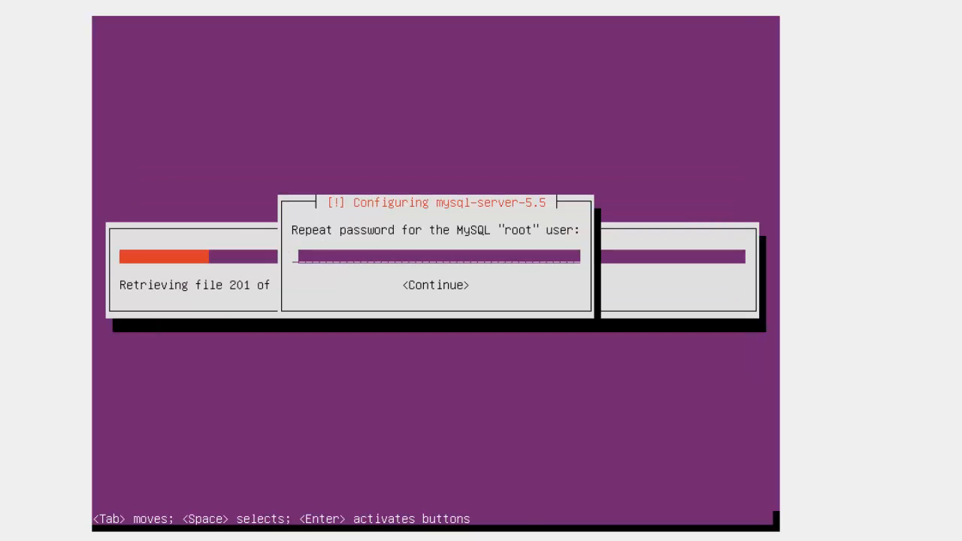
type("*********")
key("Return")
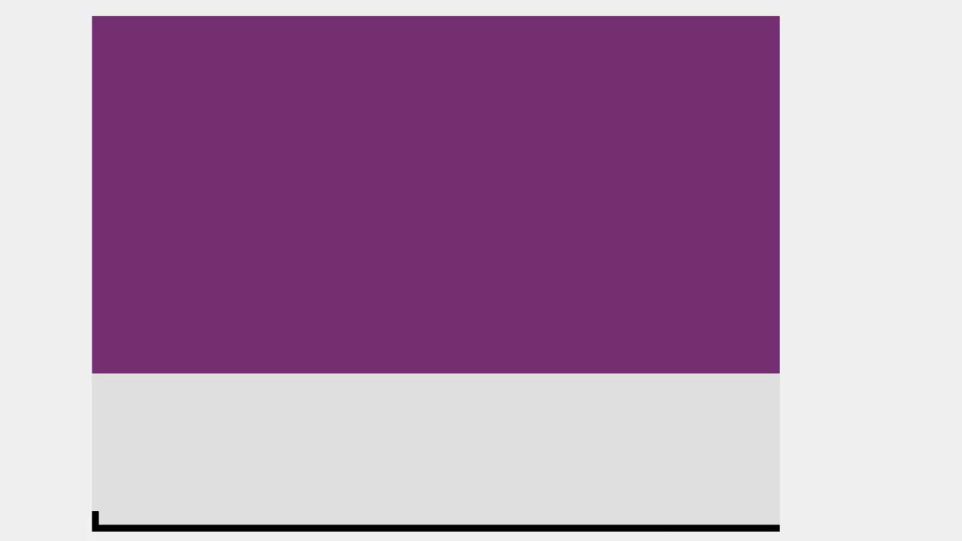
left_click(558, 538)
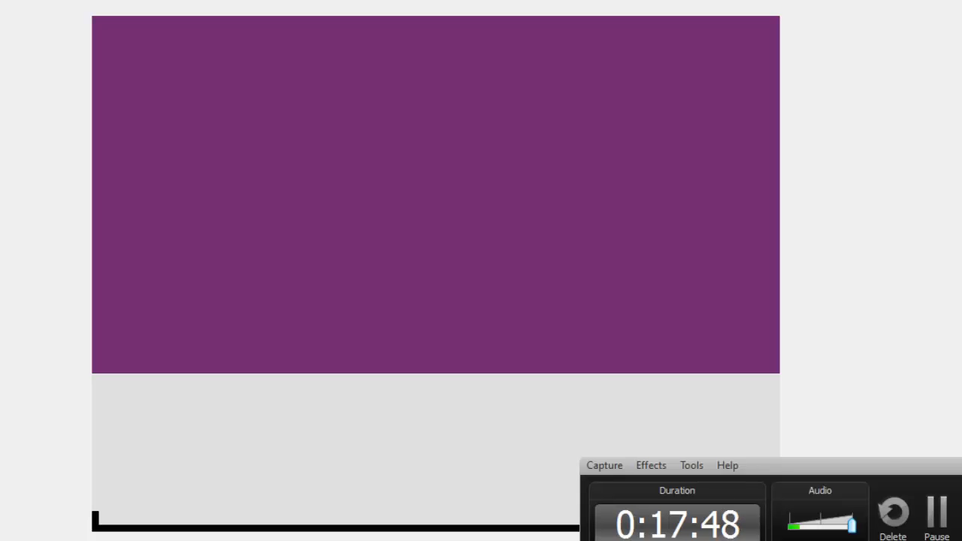
left_click(937, 530)
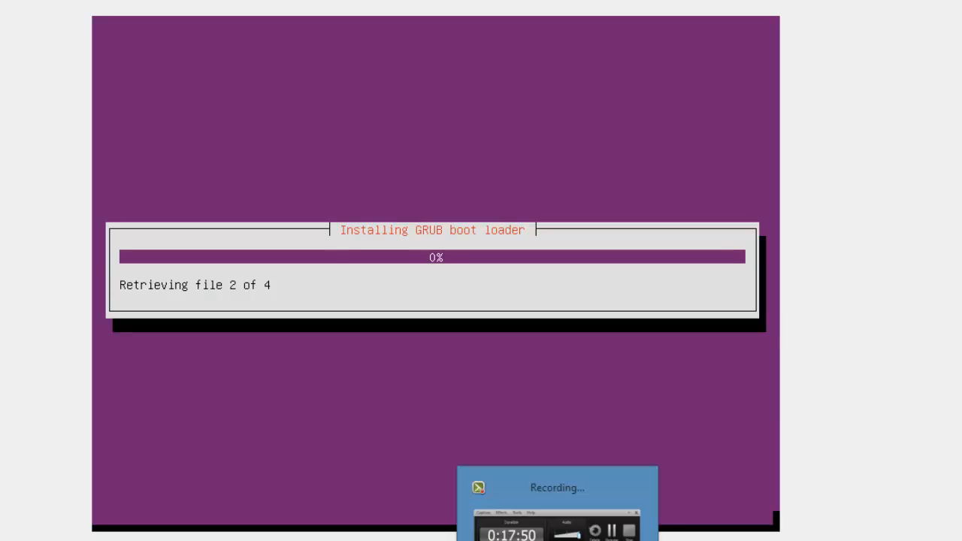
left_click(557, 535)
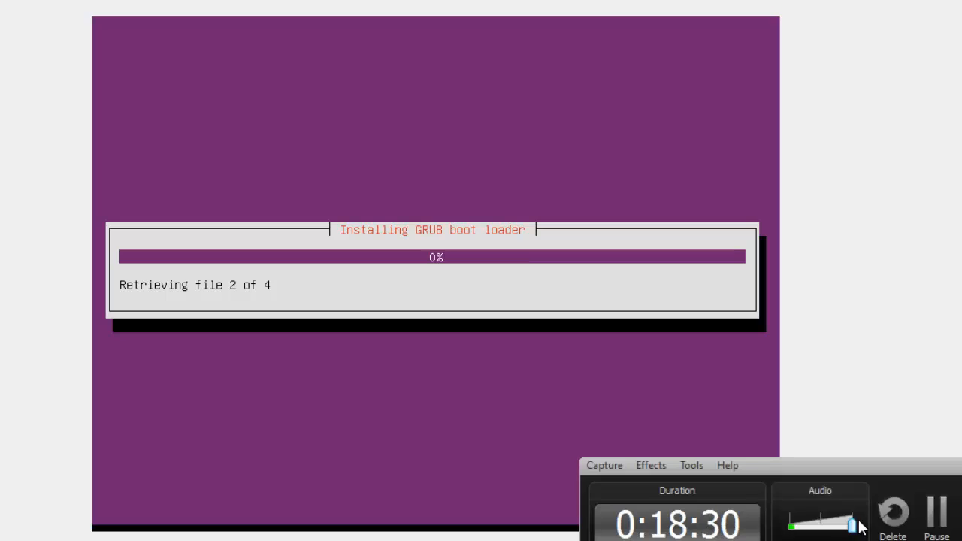
left_click(949, 519)
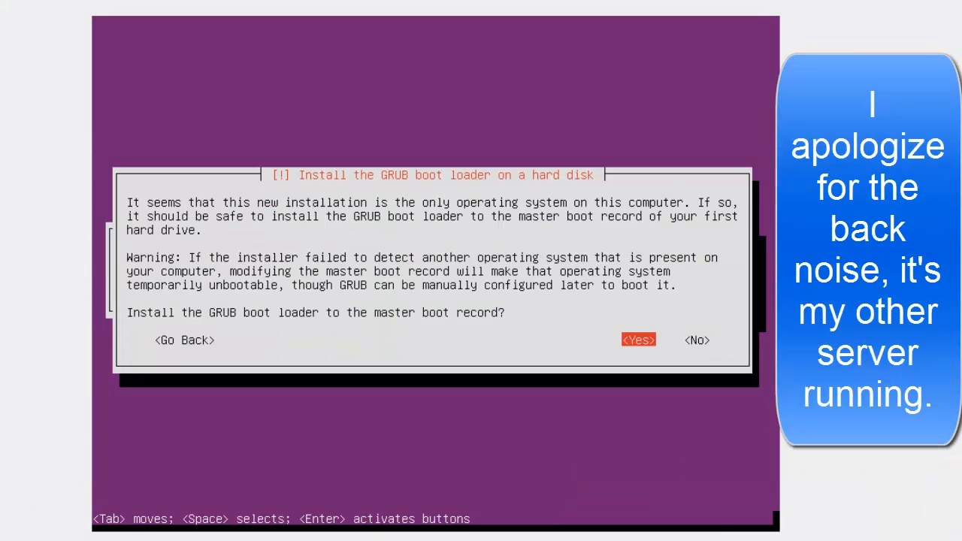
Step: Agree to install the GRUB boot loader to the master boot record
key("Return")
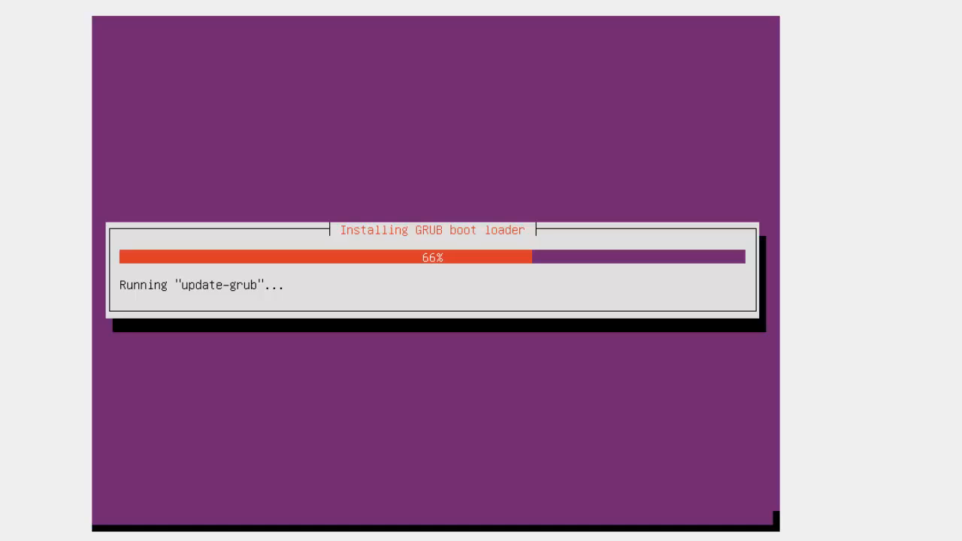
key("alt+Tab")
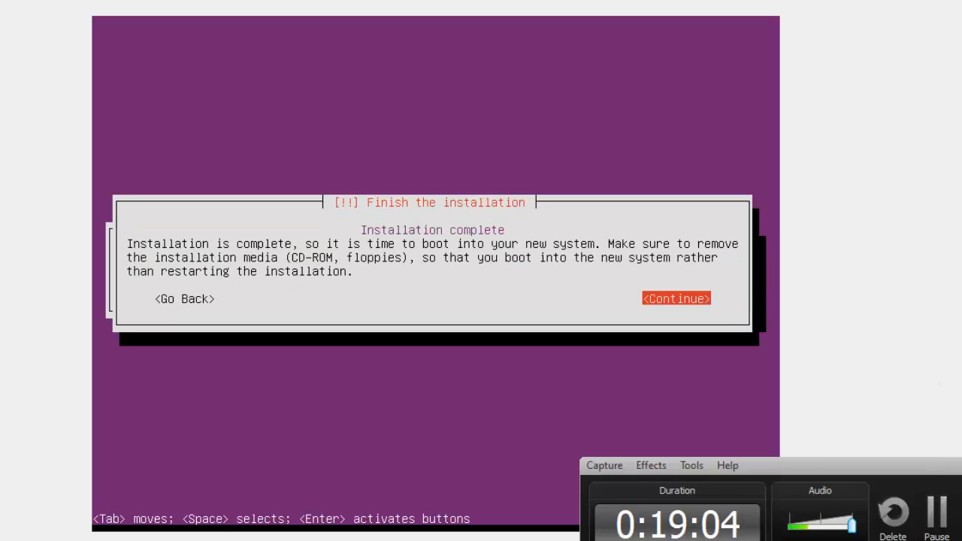
left_click(961, 466)
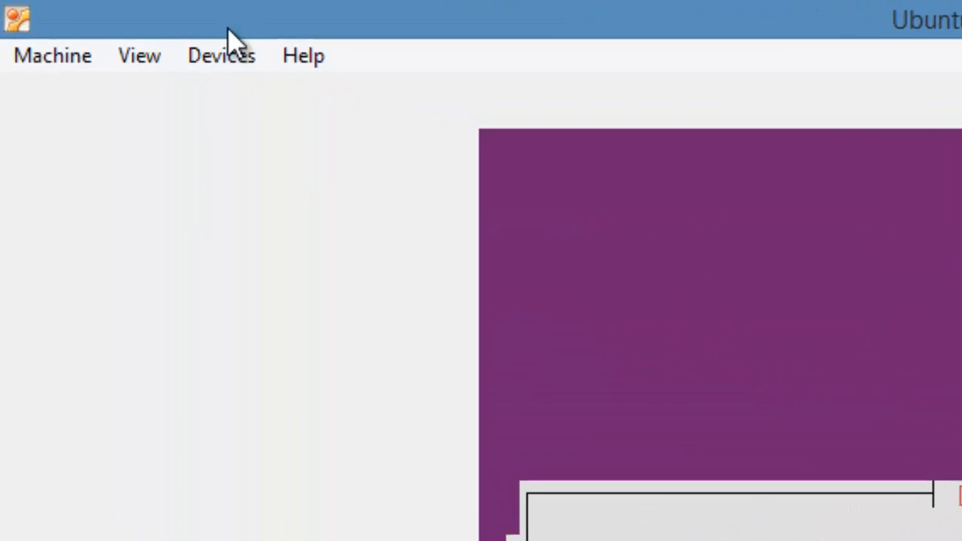
Step: Insert ubuntu-12.04.5-server-i386.iso into the virtual machine's CD/DVD drive
left_click(111, 30)
mouse_move(254, 95)
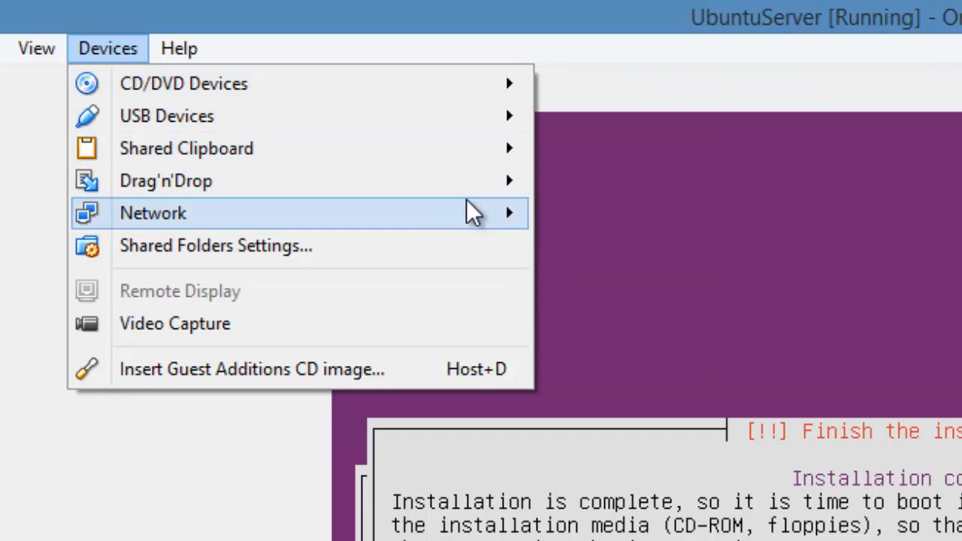
mouse_move(450, 88)
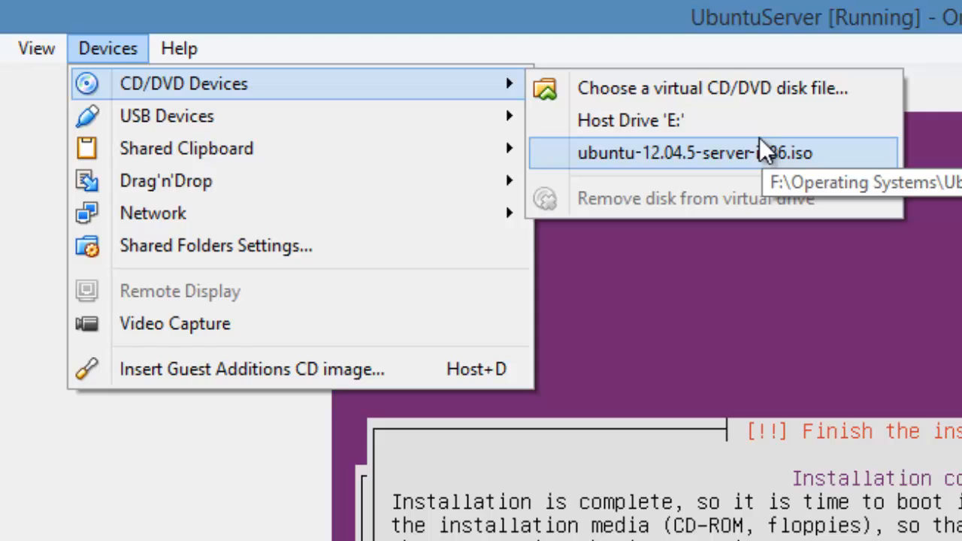
left_click(684, 157)
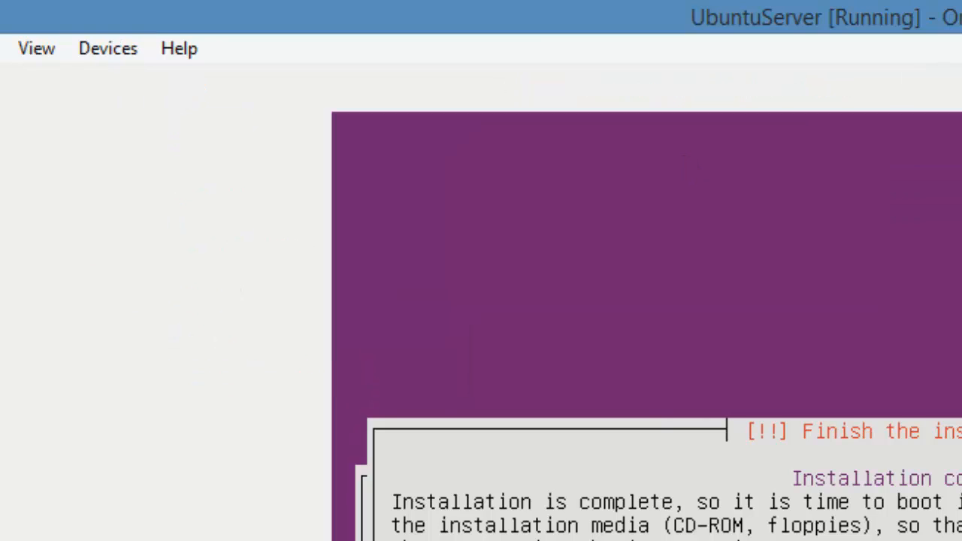
Step: Remove the Ubuntu Server ISO from the virtual CD/DVD drive, forcing the unmount
left_click(103, 51)
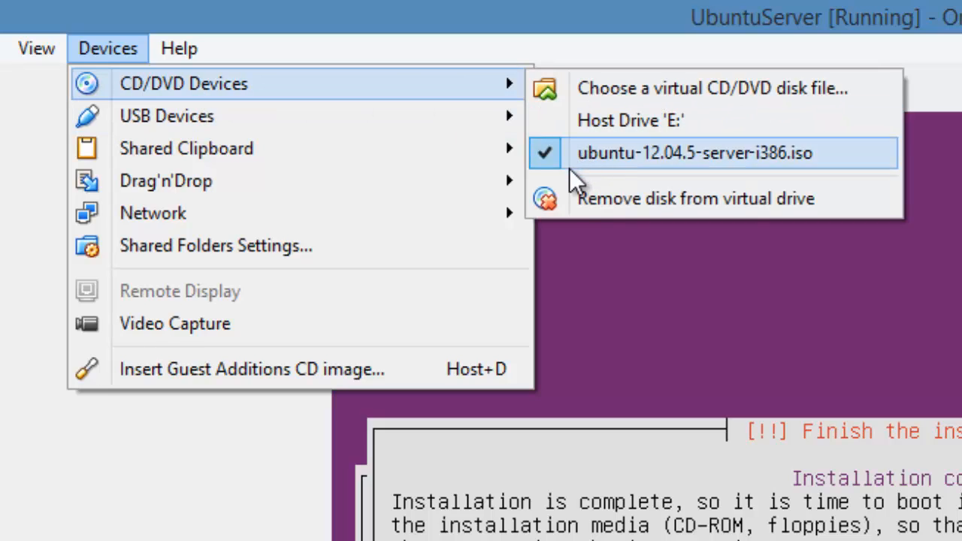
left_click(596, 198)
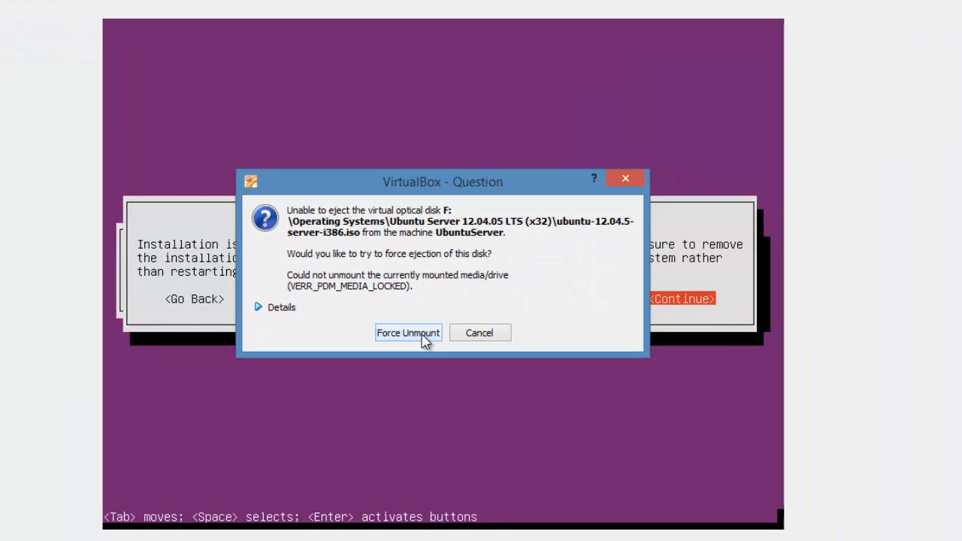
left_click(618, 483)
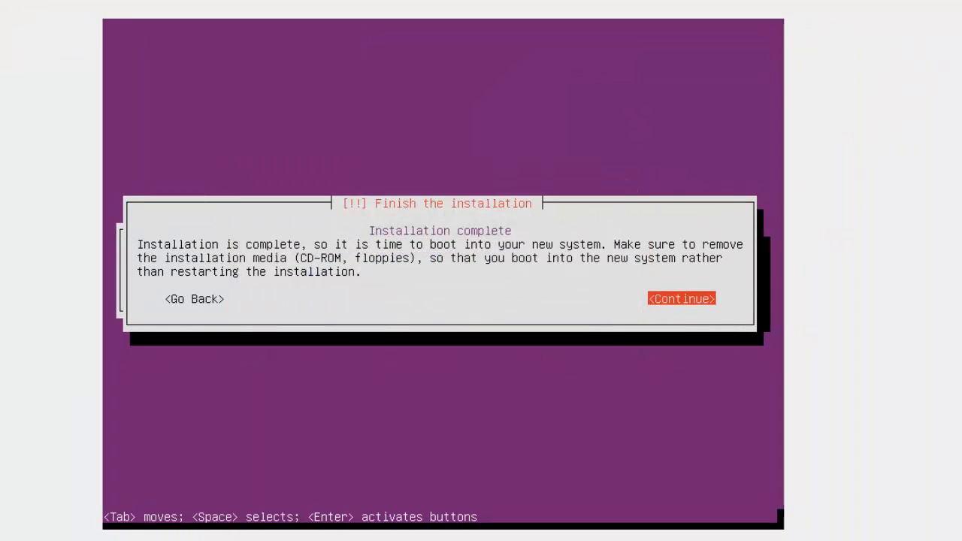
Step: Finish the installation by booting into the new system, and maximize the UbuntuServer virtual machine window
key("Return")
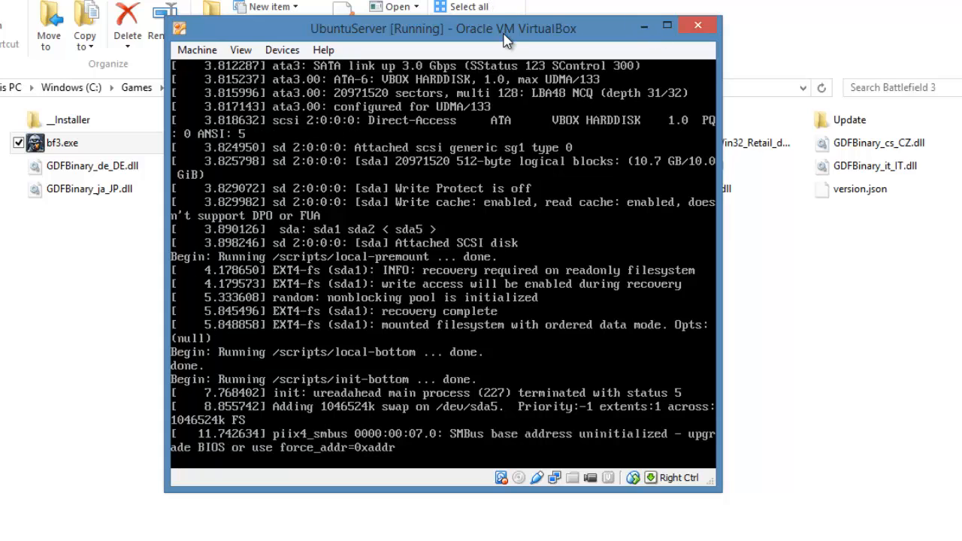
double_click(505, 36)
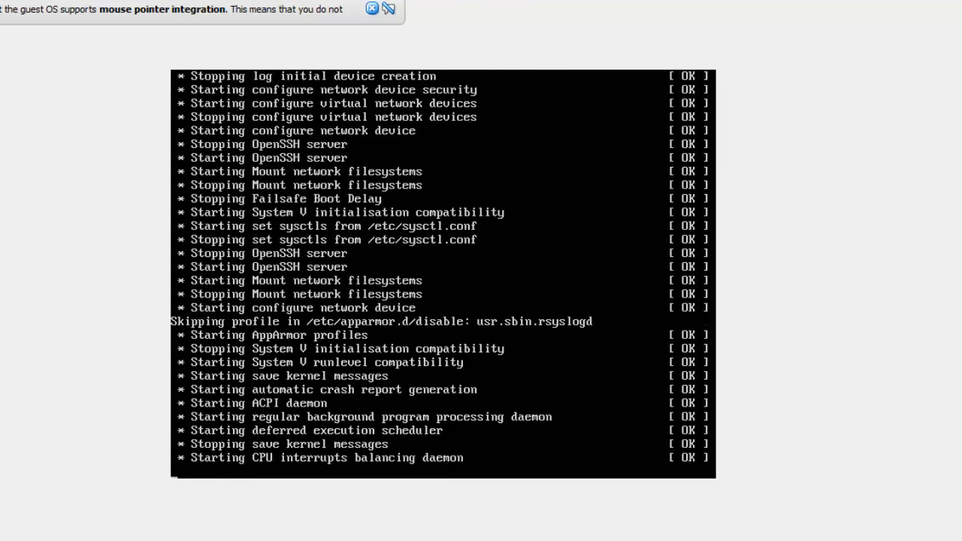
mouse_move(380, 24)
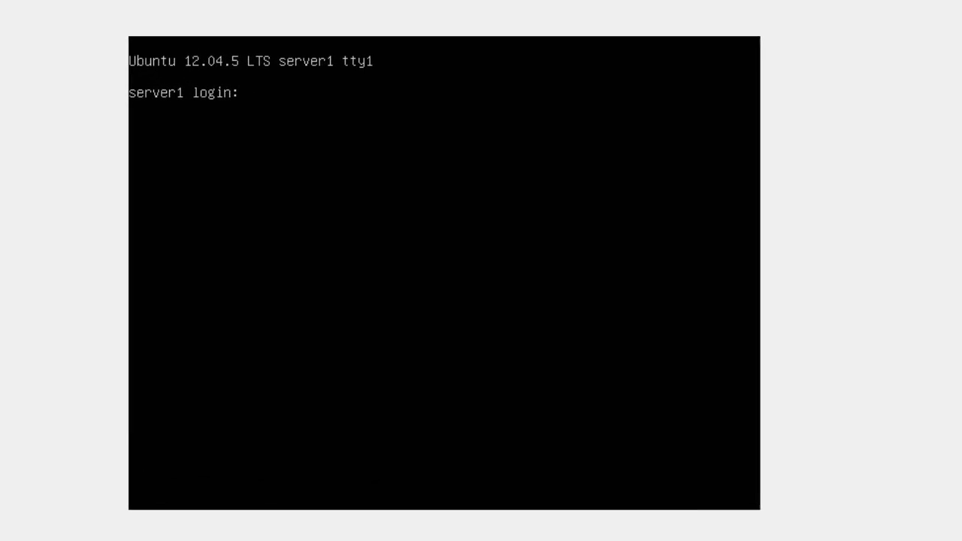
Step: Log in to server1 with the account's user name and password
type("muhand")
key("Return")
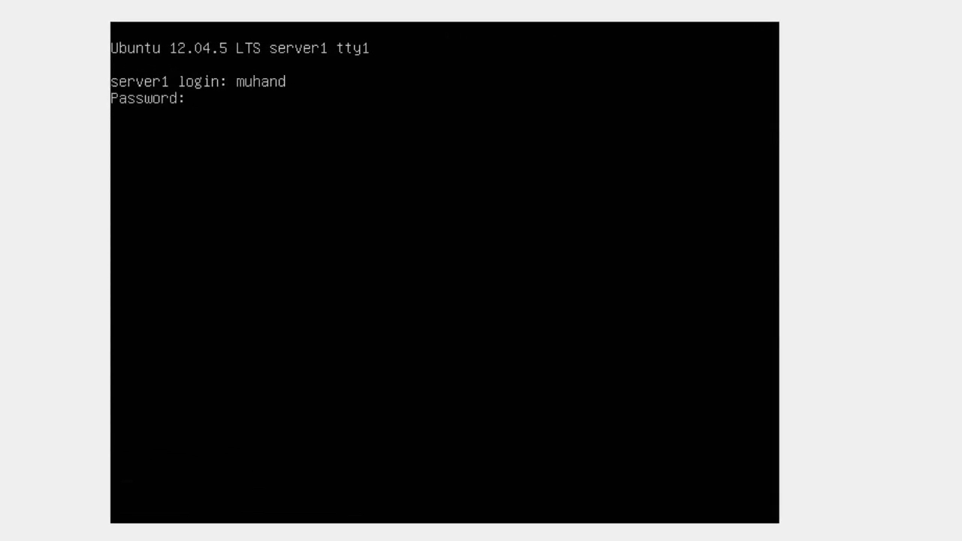
key("Return")
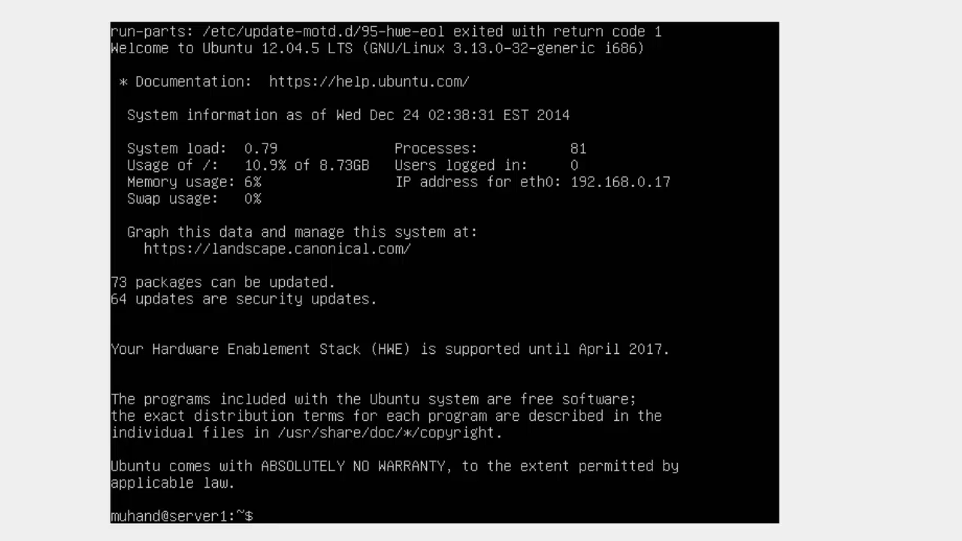
Step: Display the network configuration with ifconfig, and test connectivity with ping google.com, stopping it after a couple of replies
type("ifconfig")
key("Return")
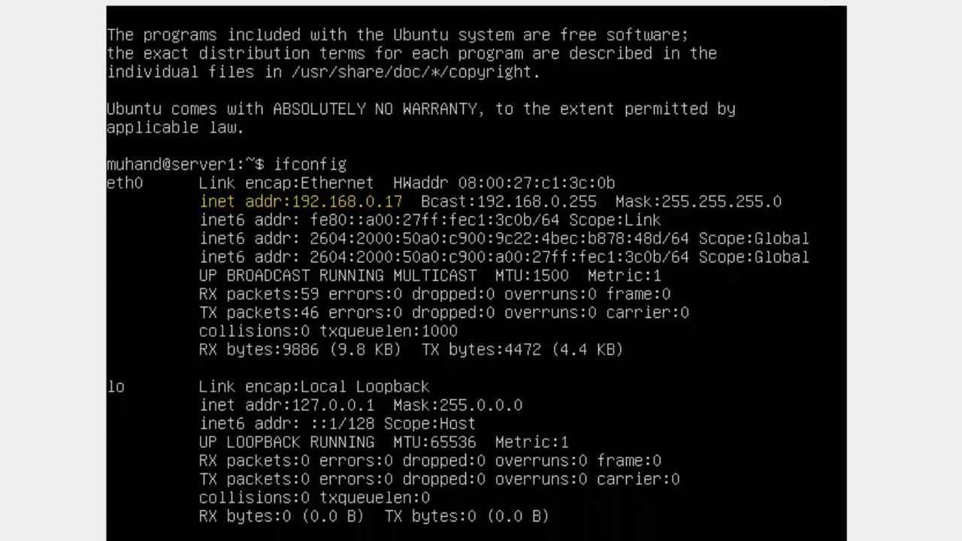
type("ping google.com")
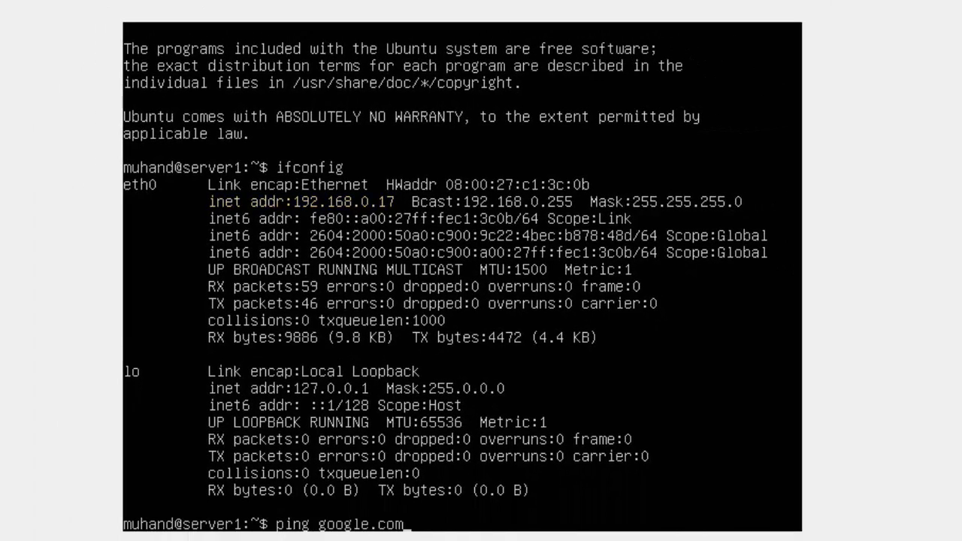
key("Return")
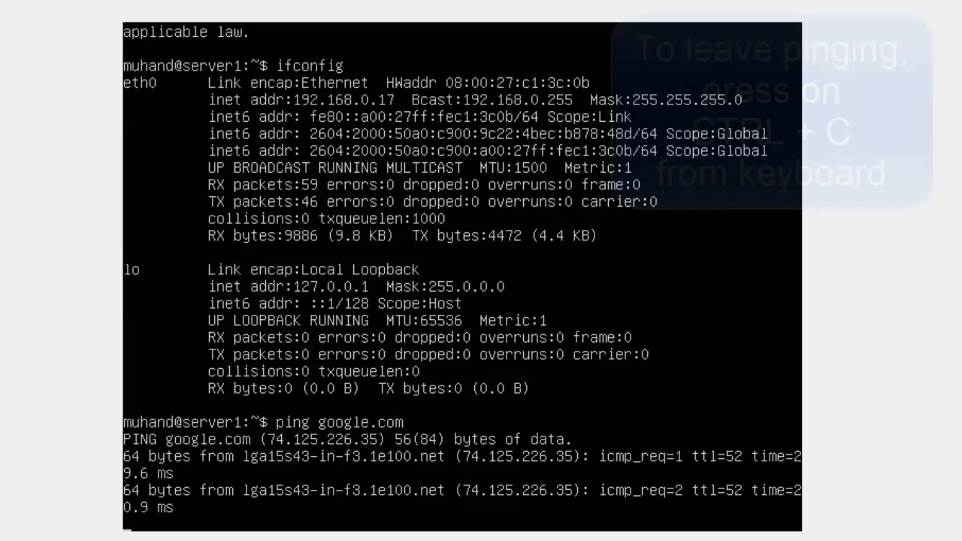
key("ctrl+c")
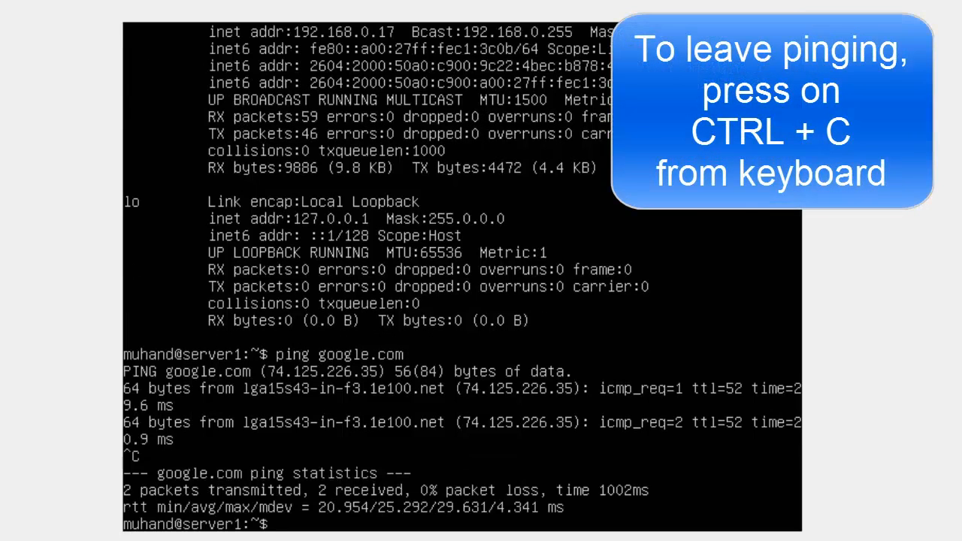